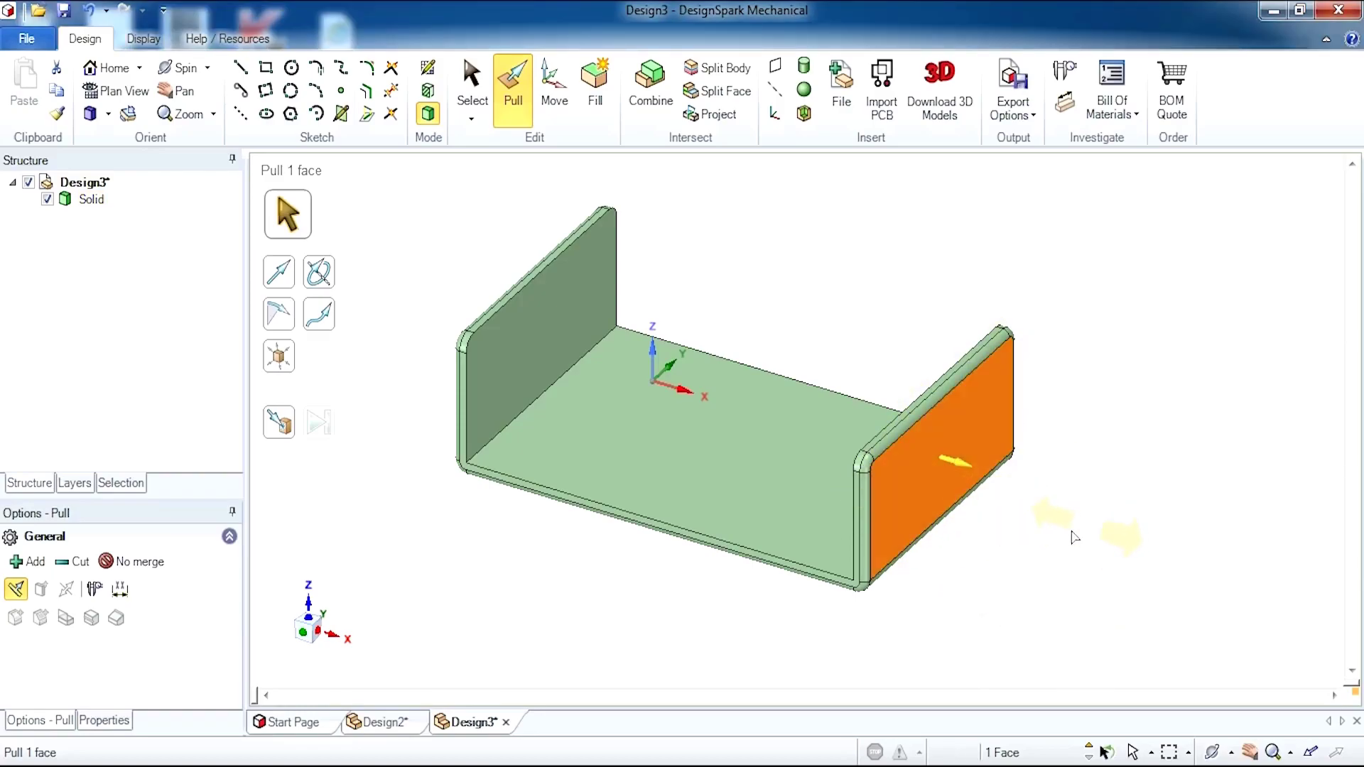
- Orient the view square to the selected end wall face and start a sketch on it
click(117, 91)
scroll(1193, 506, up, 4)
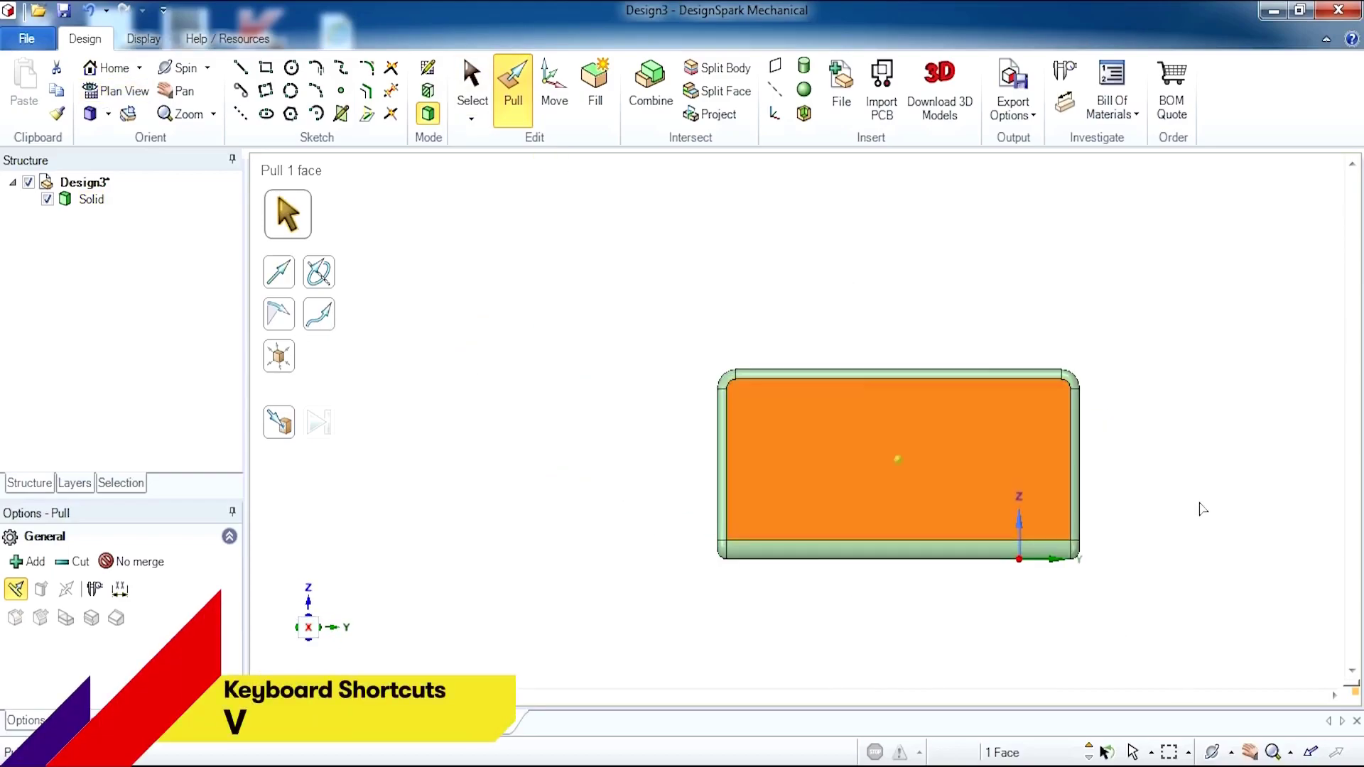
scroll(1173, 506, down, 2)
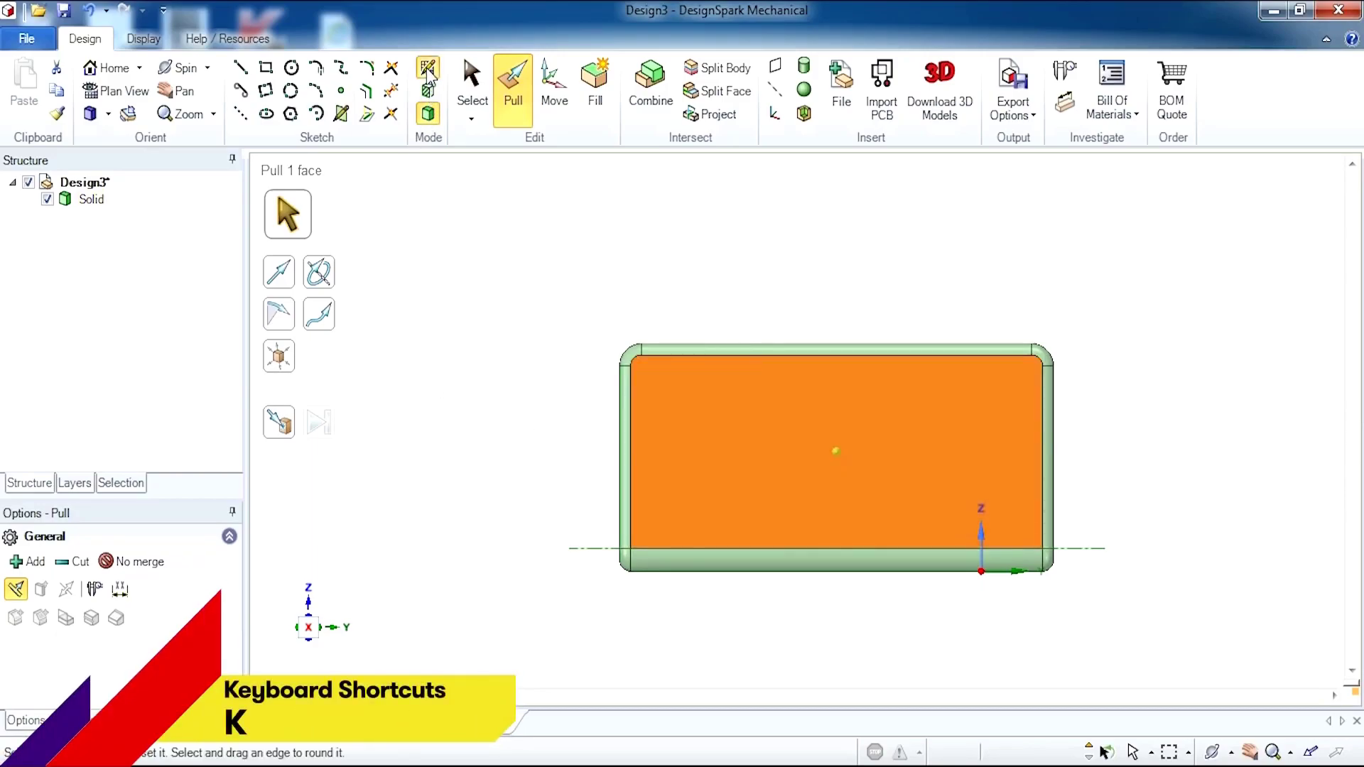
key(k)
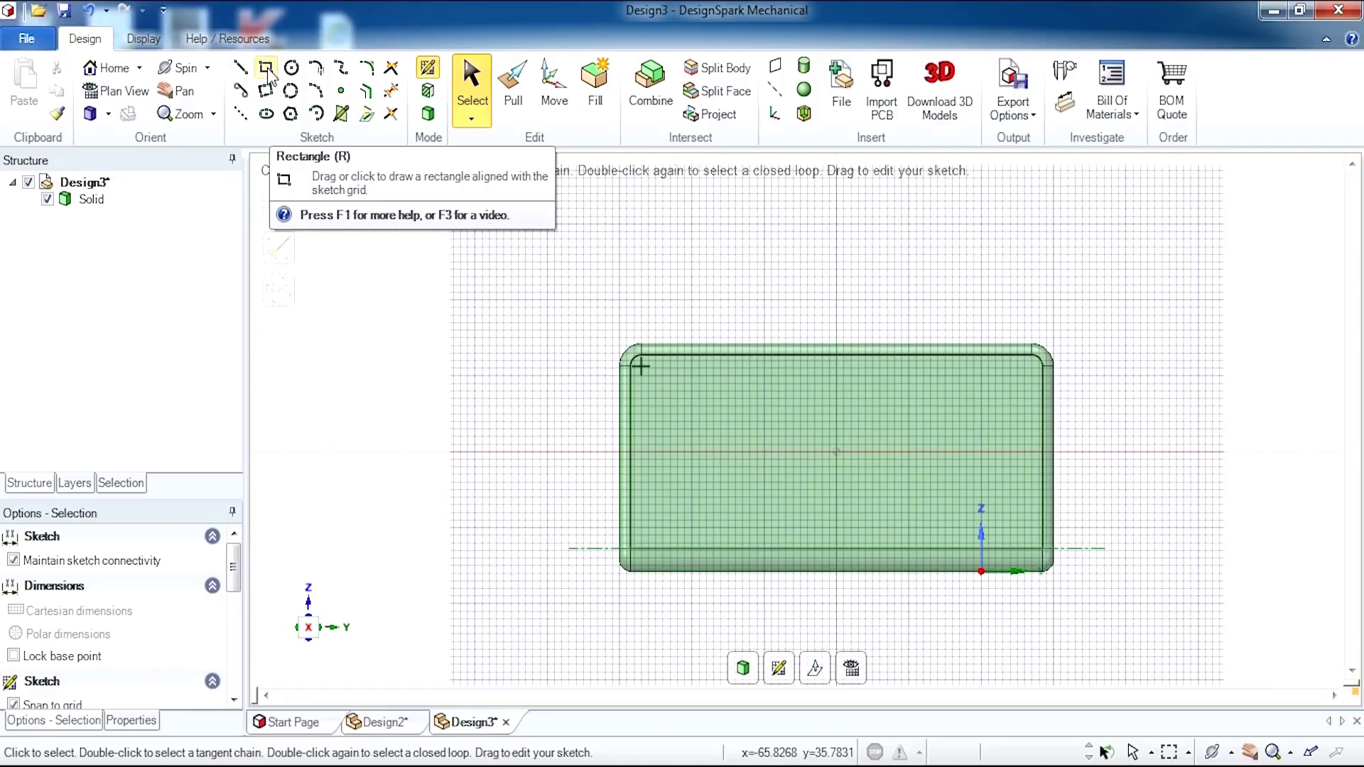
- Start a rectangle and reference its start position to the outer edge endpoint at the end wall's upper-left rounded corner
click(266, 67)
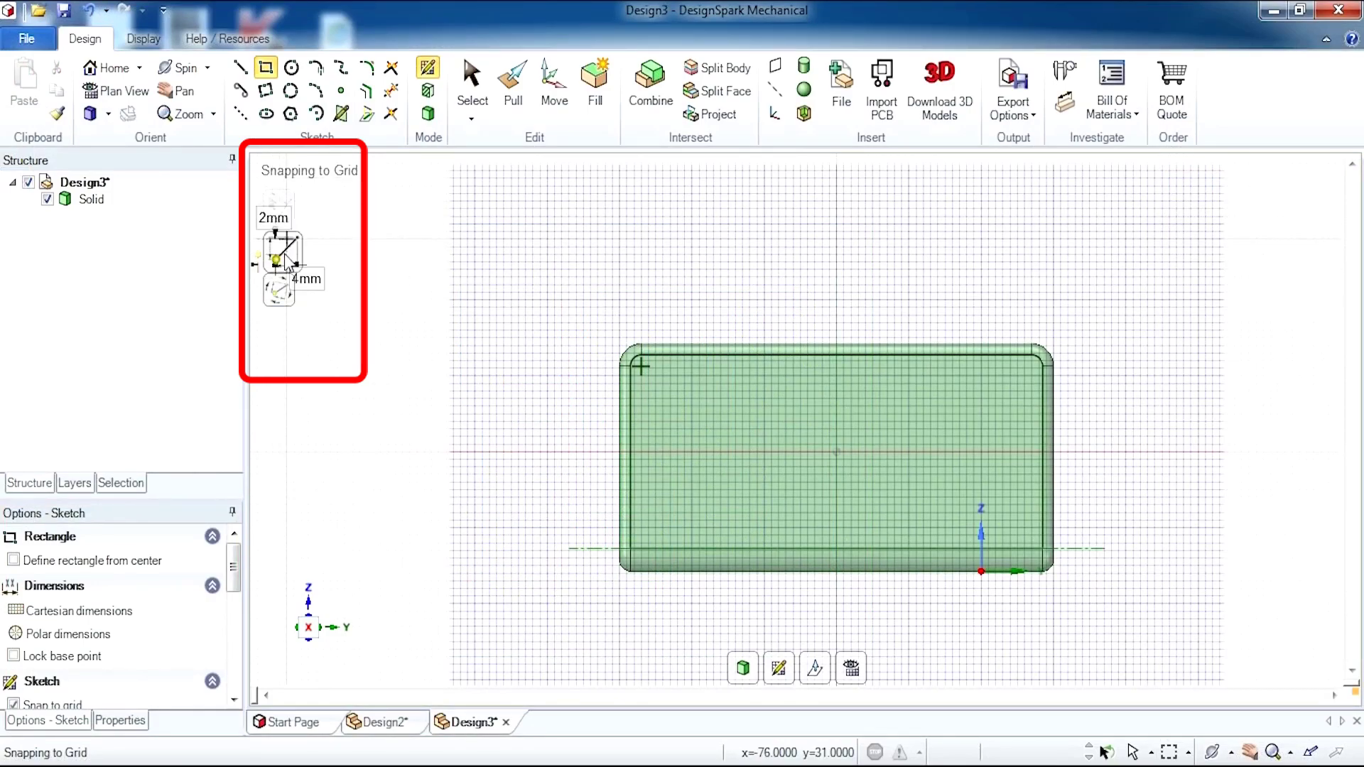
click(267, 245)
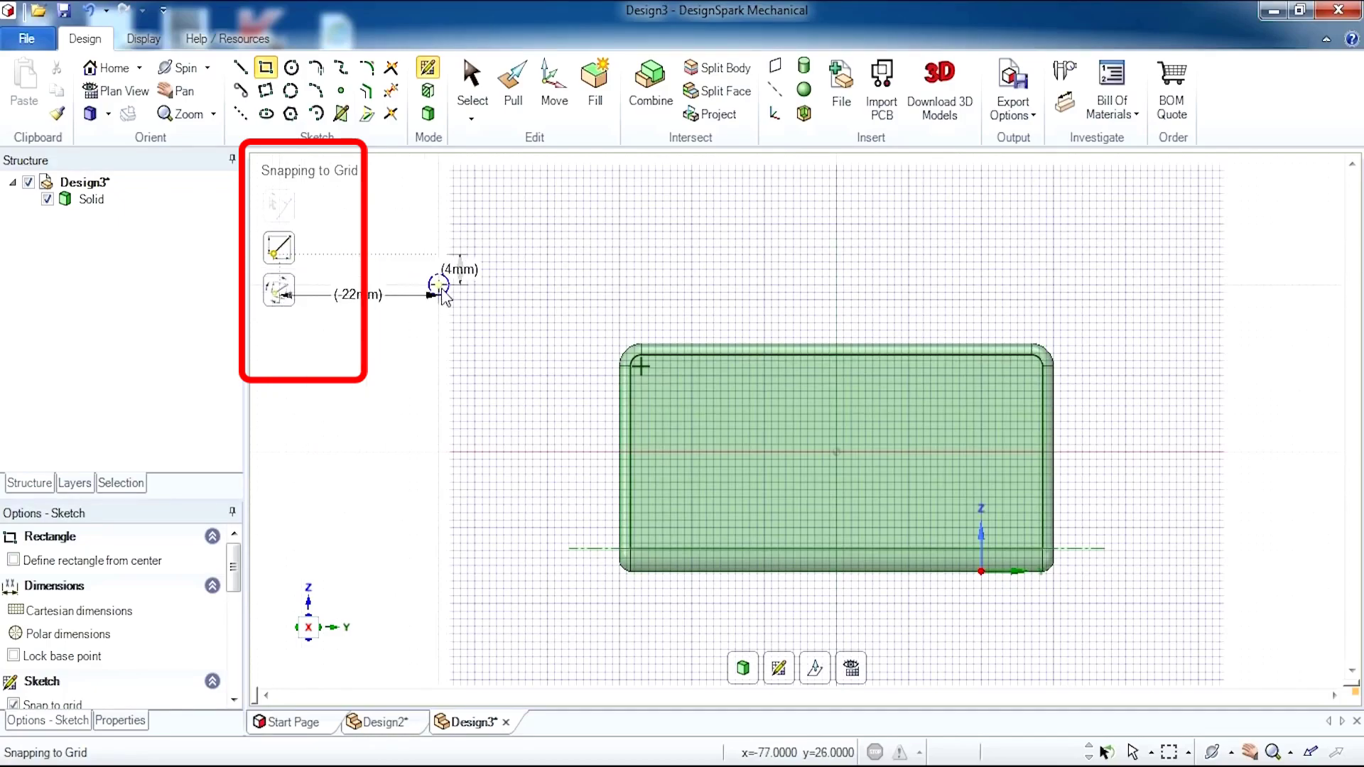
click(282, 257)
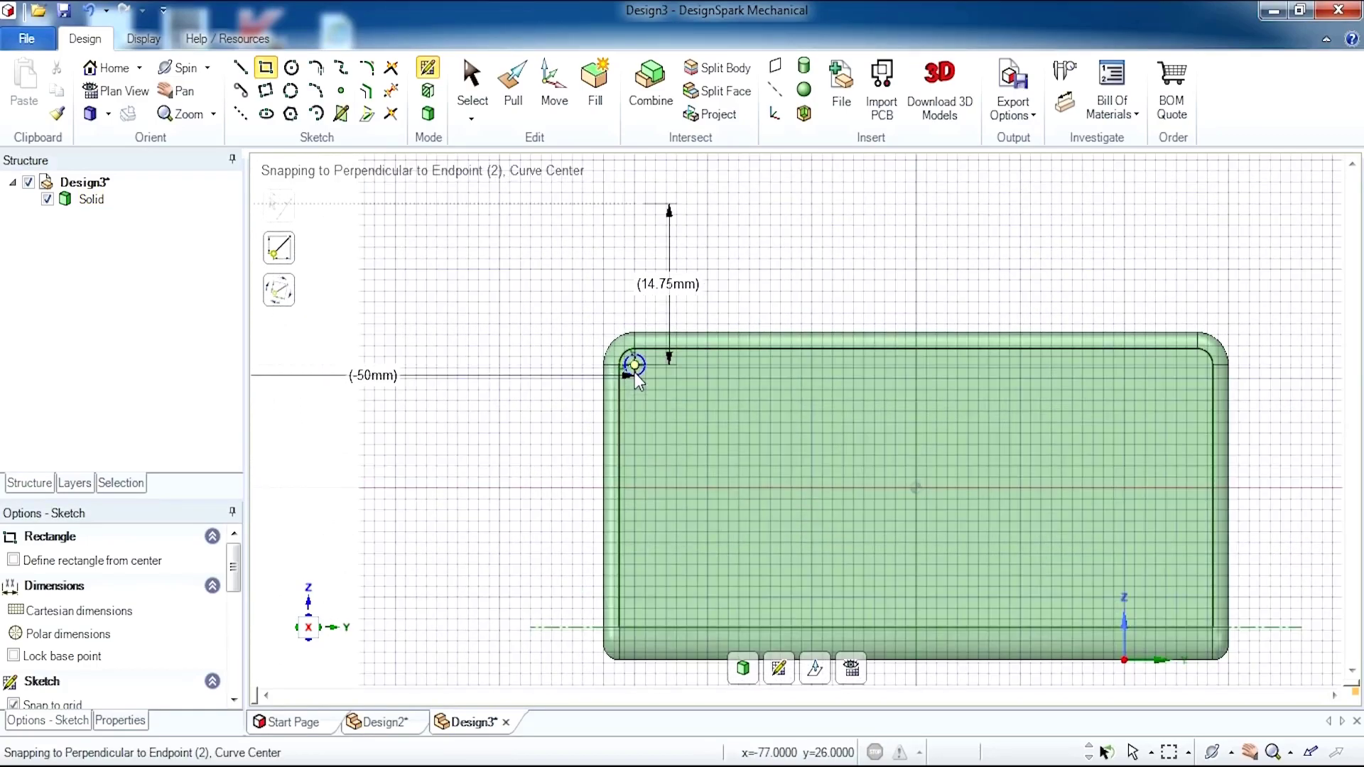
scroll(634, 372, up, 3)
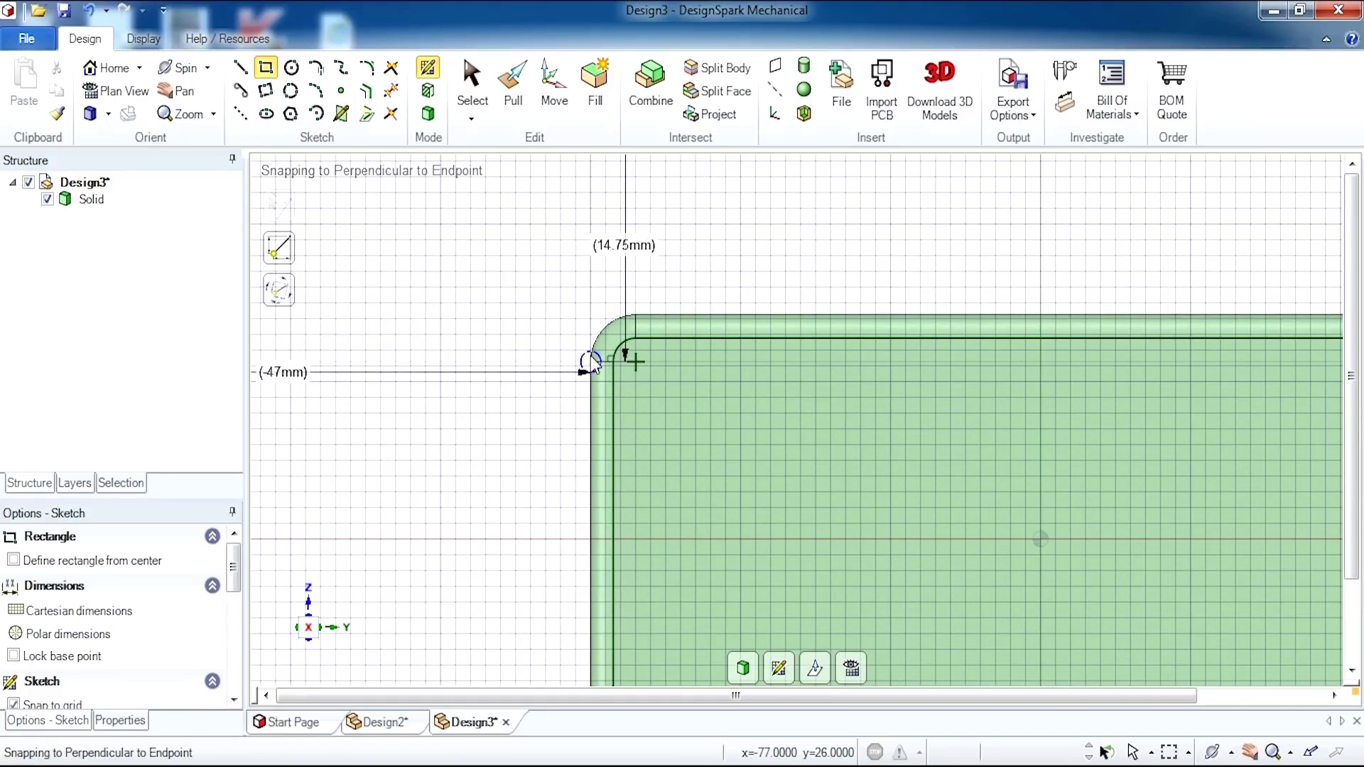
scroll(590, 364, up, 3)
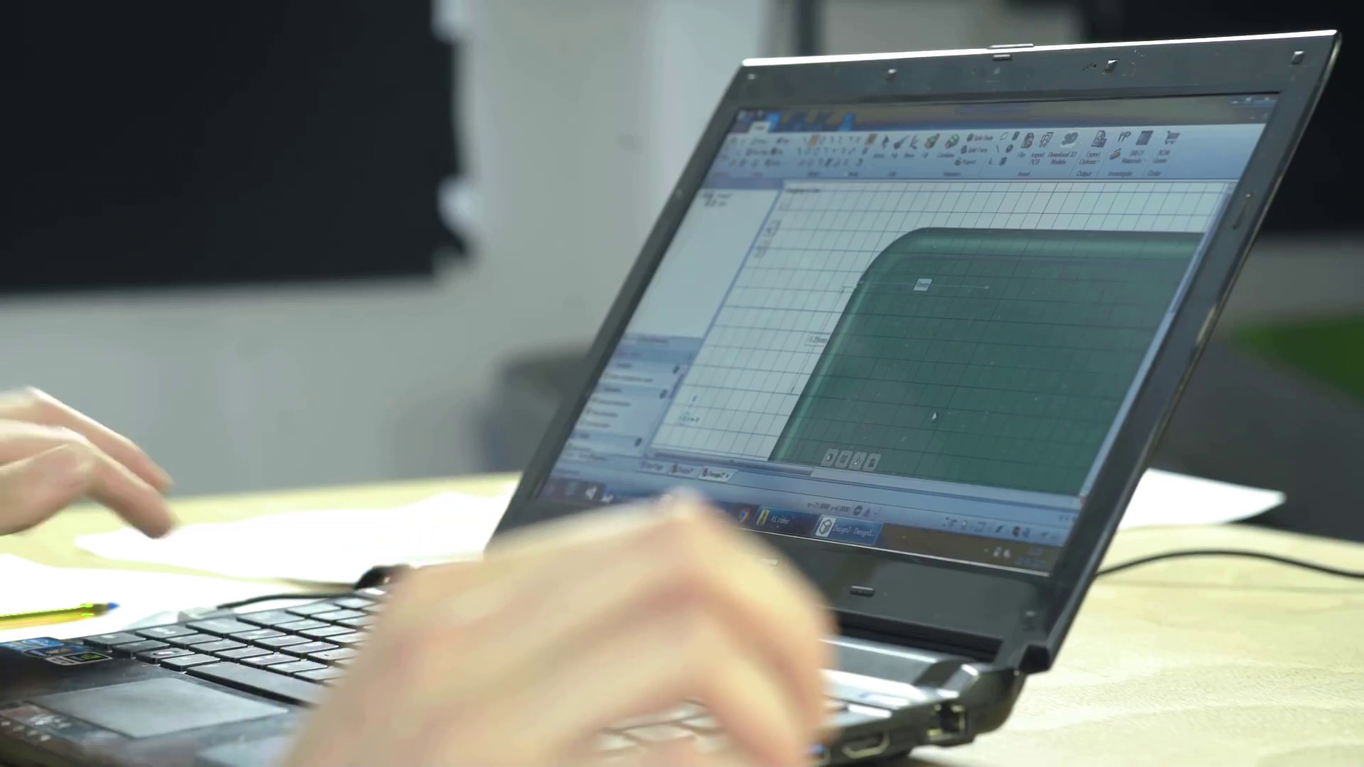
- Place the first rectangle's start corner 19 mm to the right of and 5.3 mm below the reference point
key(Tab)
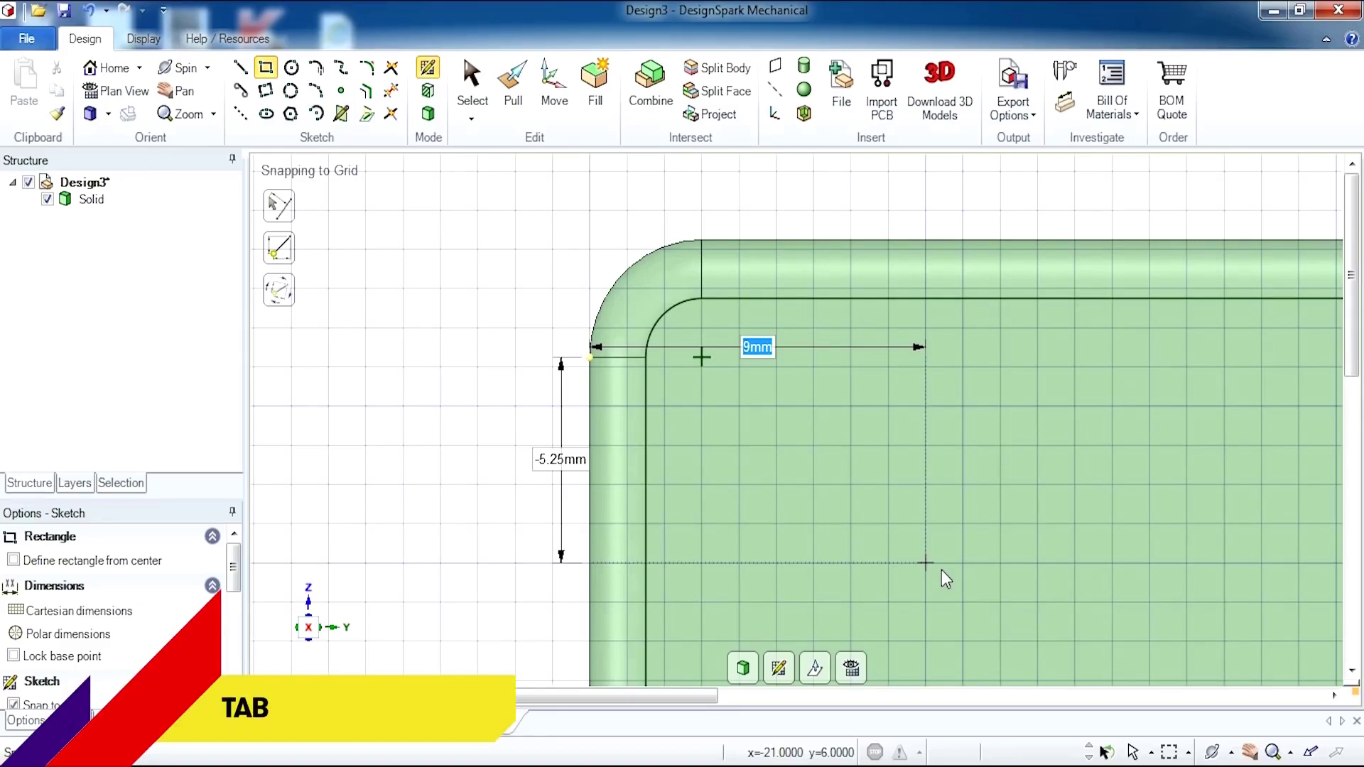
key(BackSpace)
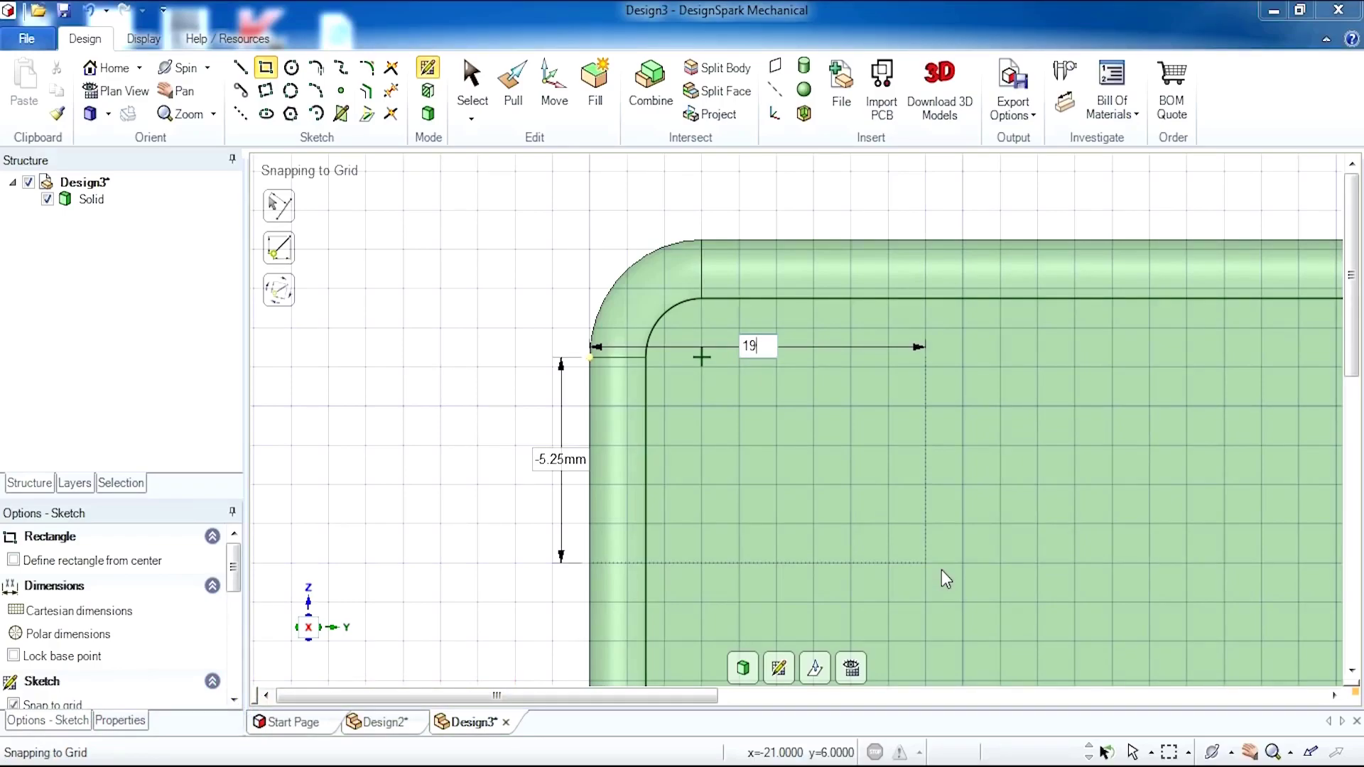
key(Tab)
key(BackSpace)
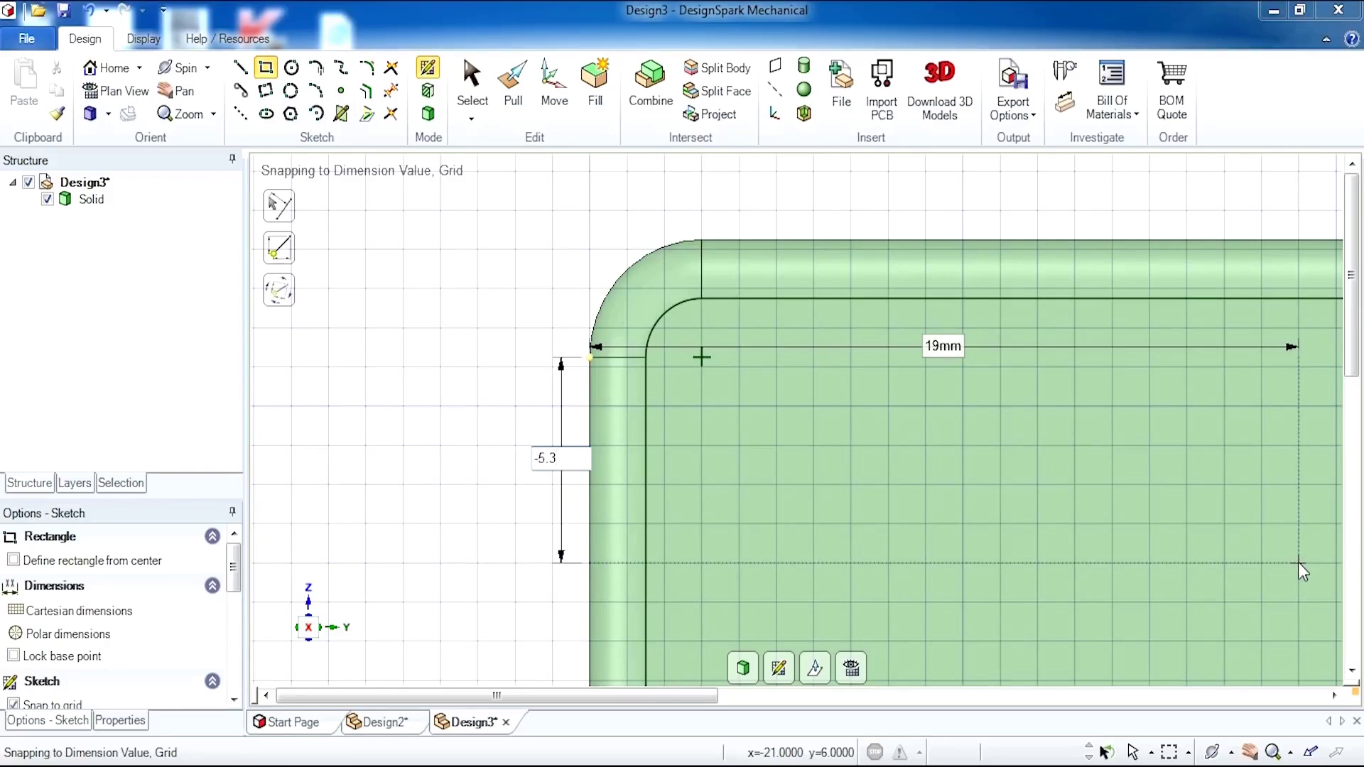
key(Return)
- Draw the first rectangle 16.8 mm wide and about 16.5 mm high, down and to the right from its start corner
scroll(1299, 565, up, 2)
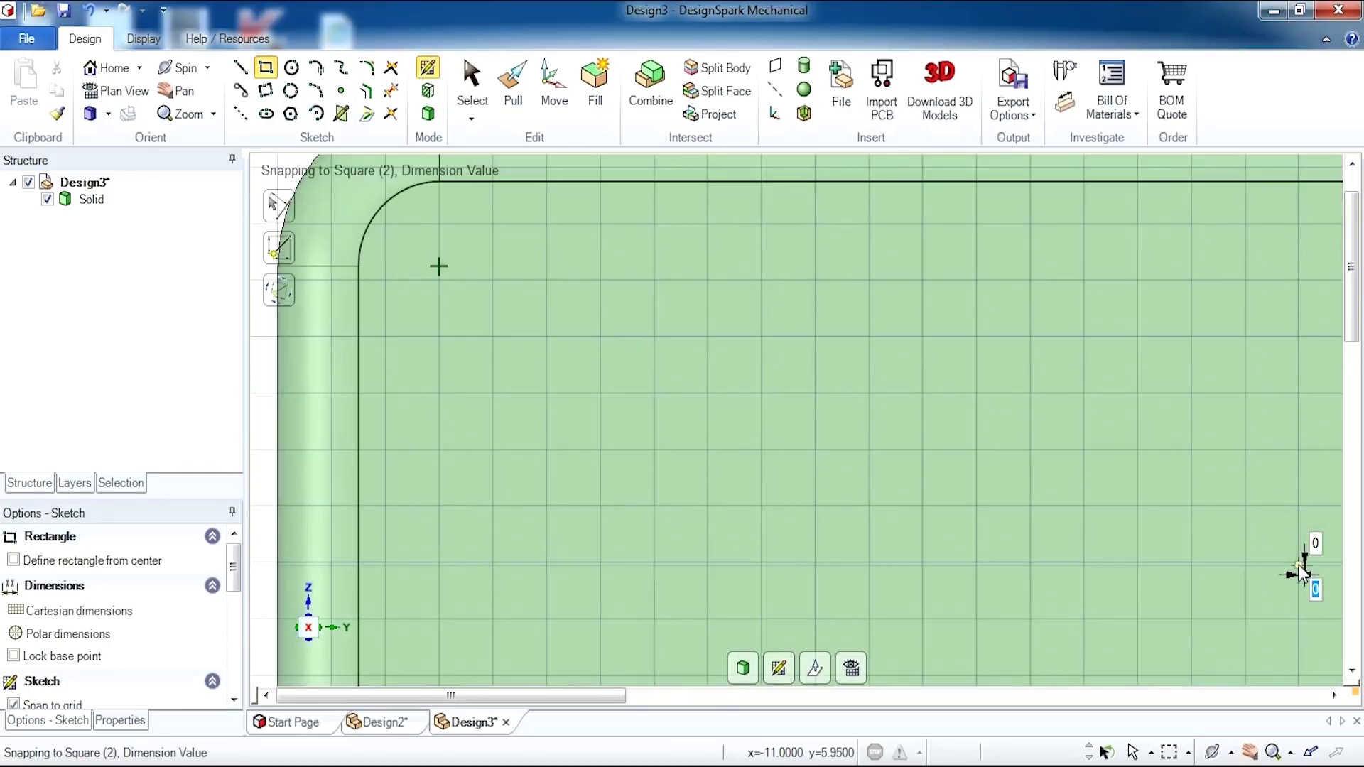
scroll(1299, 565, down, 10)
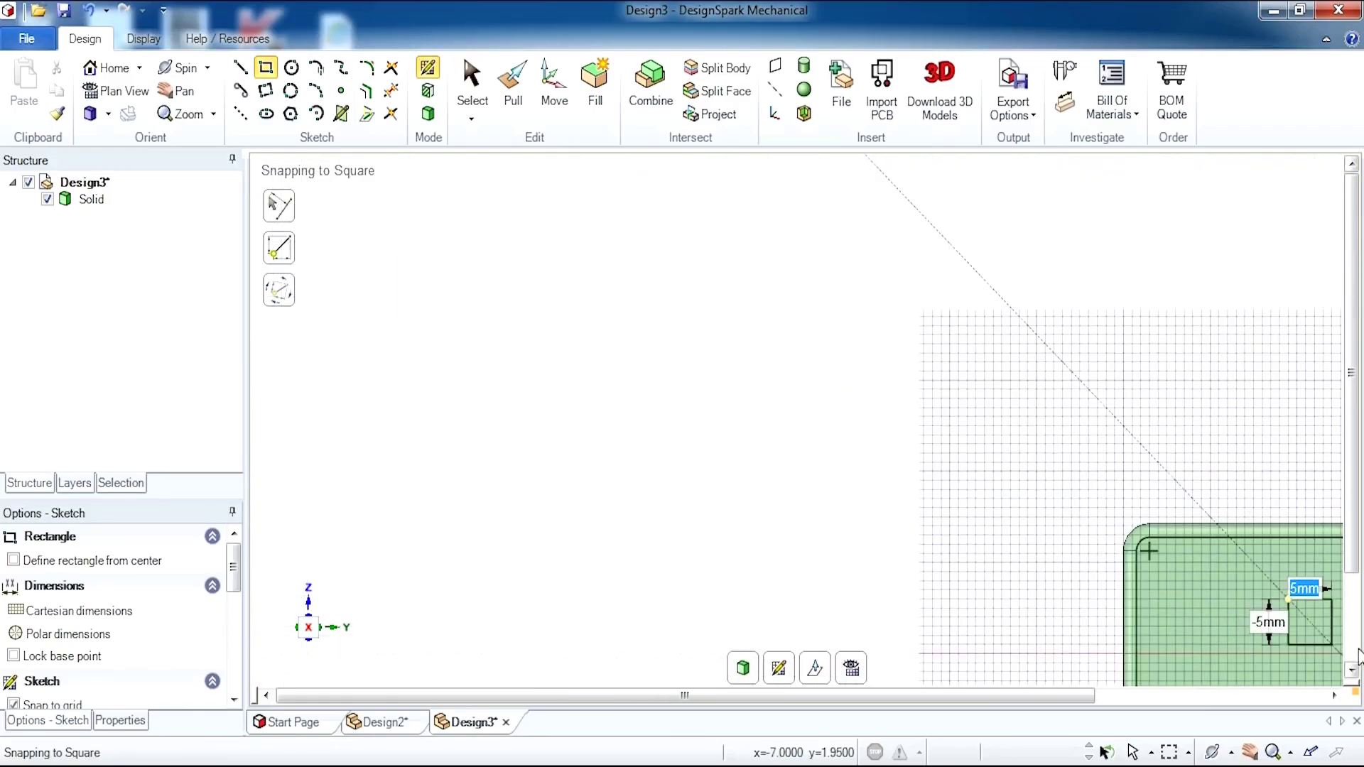
scroll(1312, 632, up, 4)
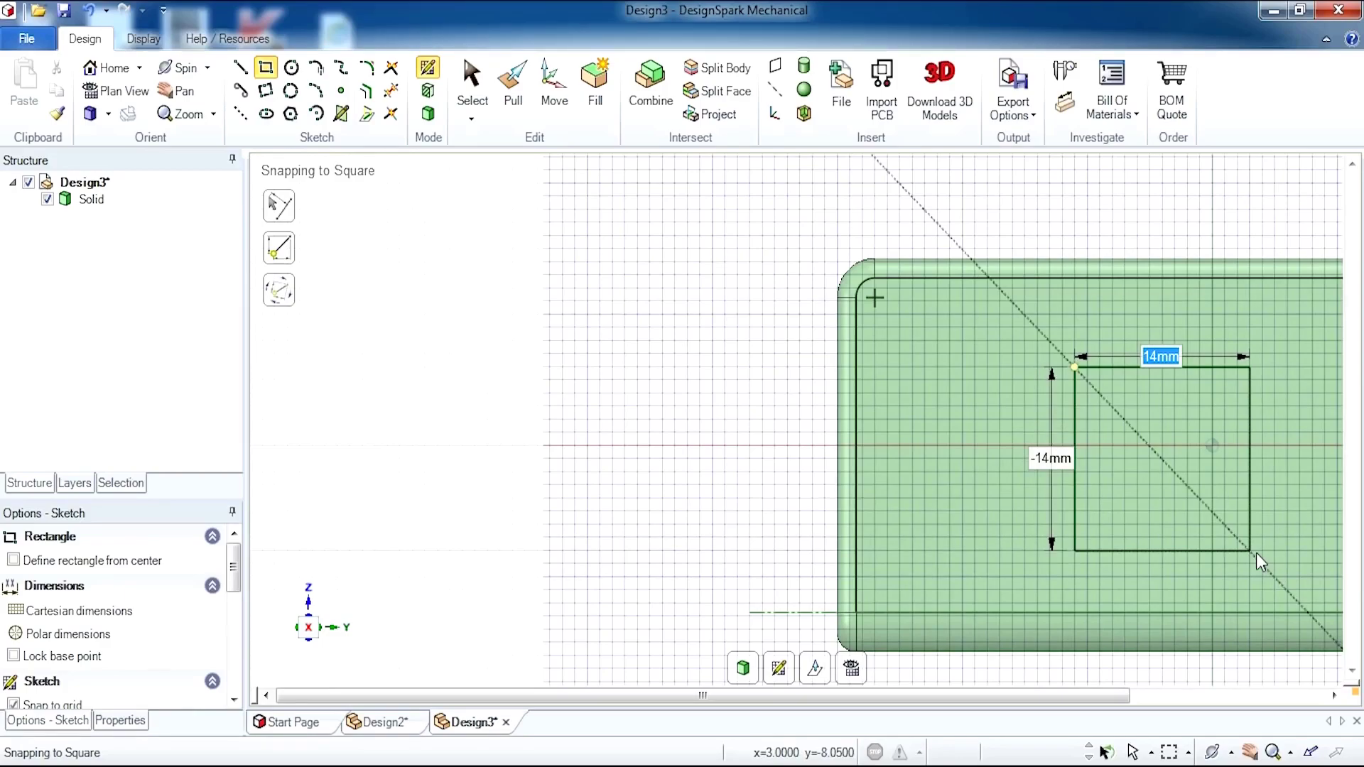
text(16)
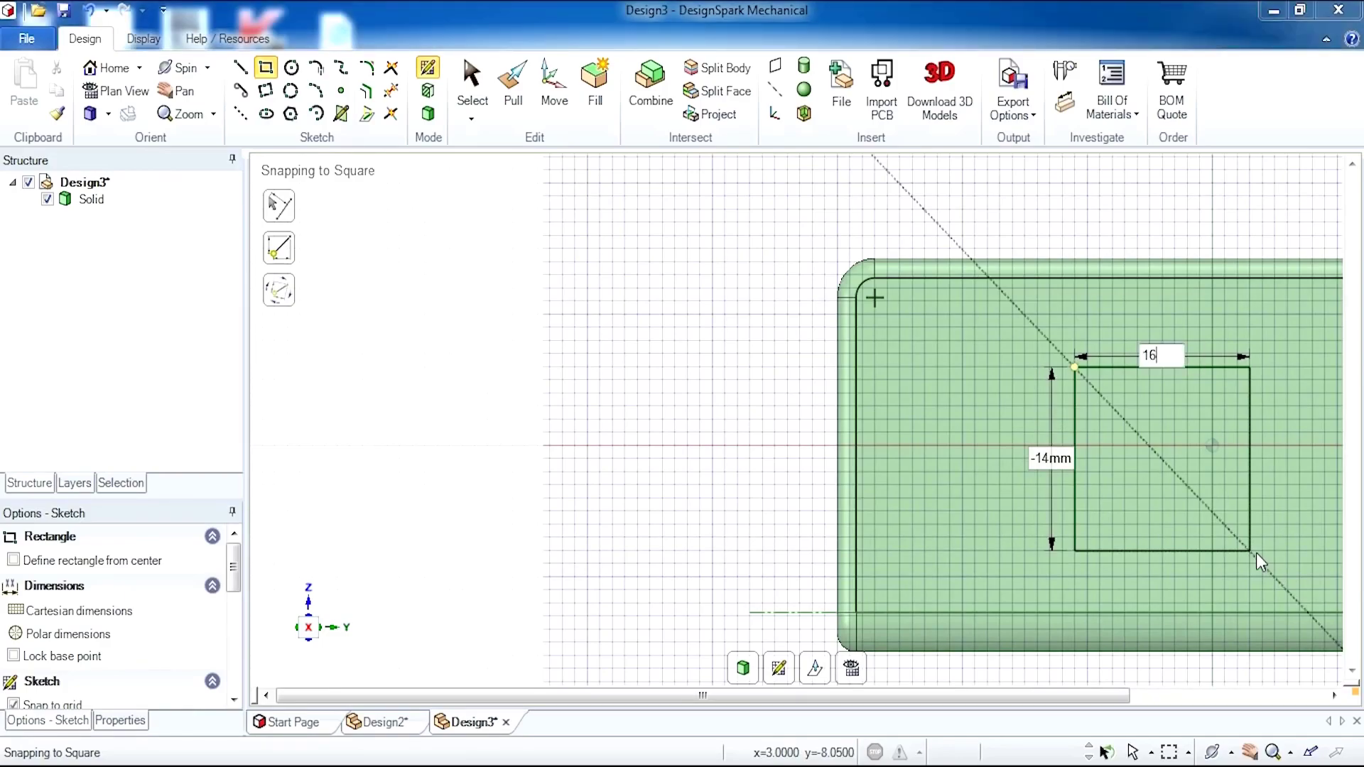
text(.8)
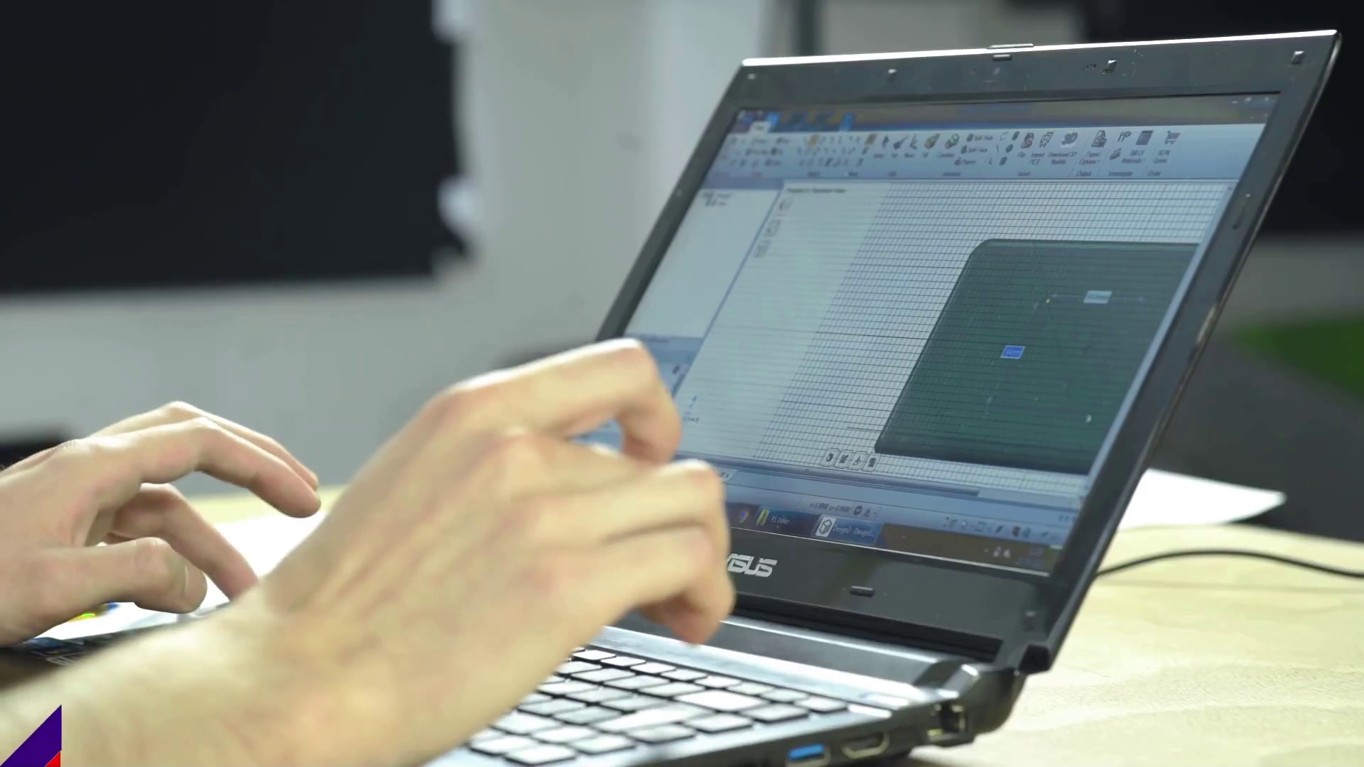
key(Tab)
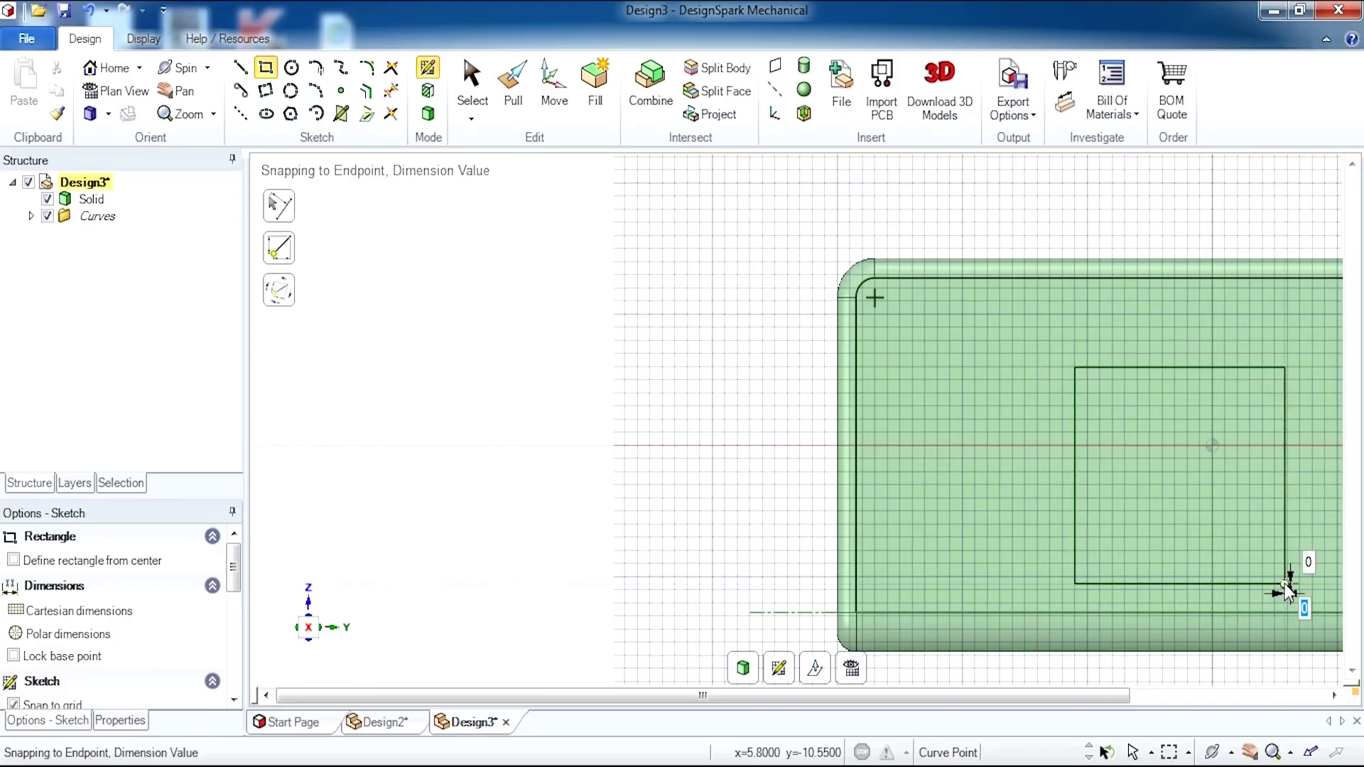
- Reference the second rectangle's start position to the same outer edge endpoint at the end wall's upper-left corner
scroll(1328, 617, down, 8)
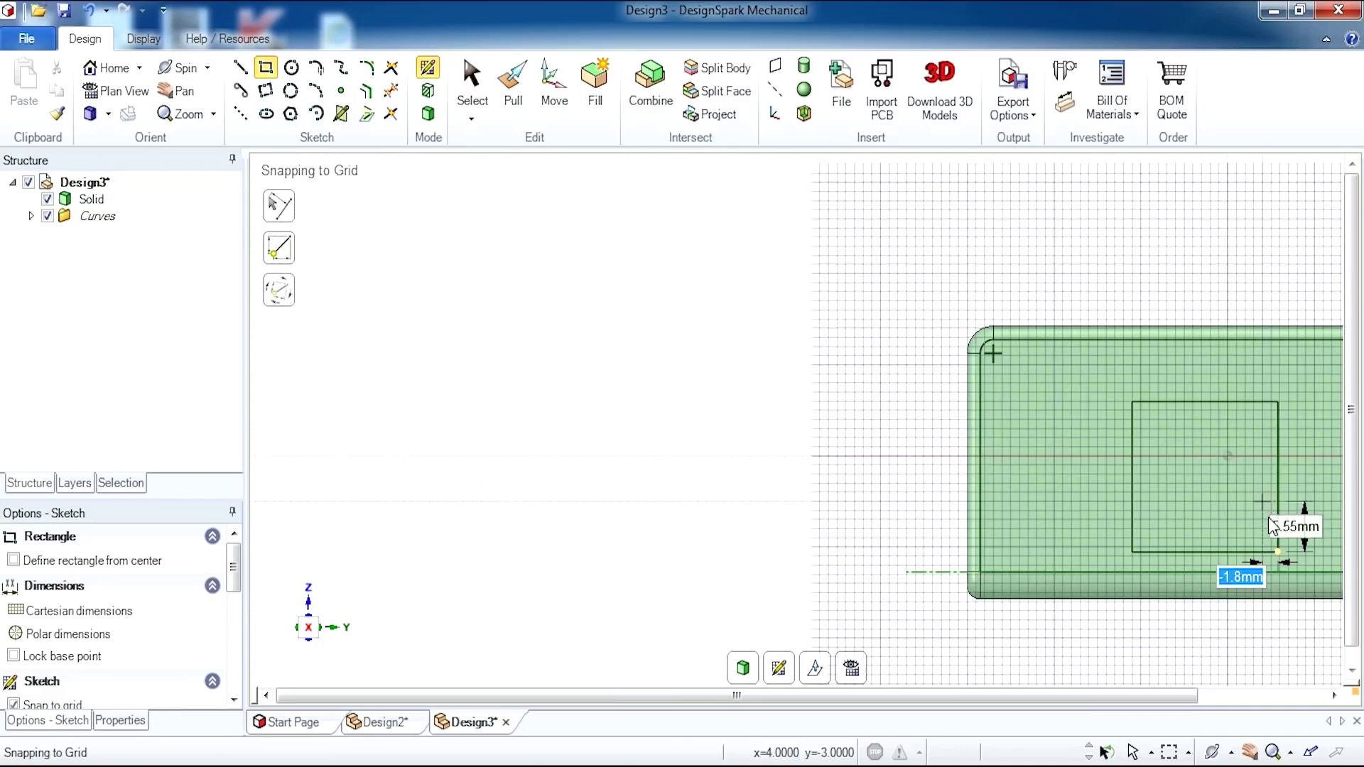
scroll(1342, 615, up, 3)
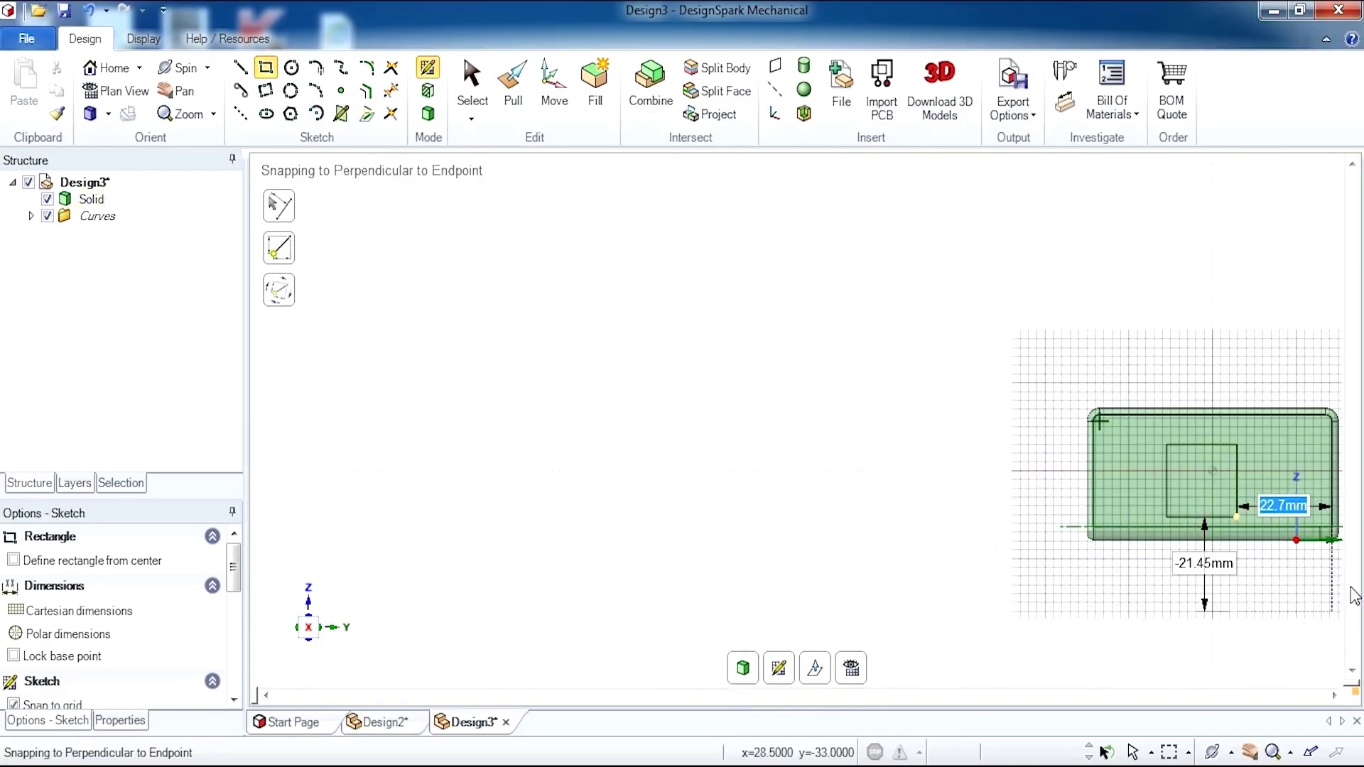
scroll(1331, 568, up, 5)
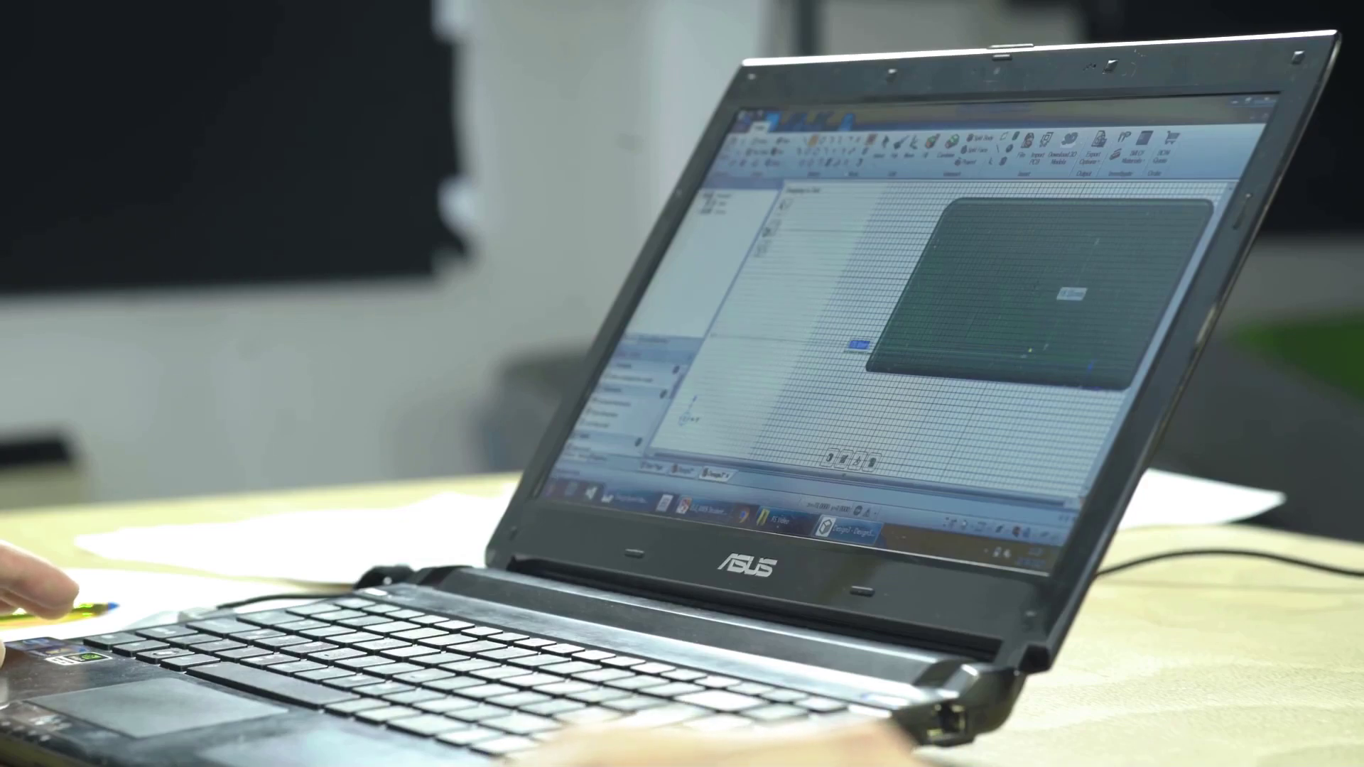
scroll(772, 230, down, 3)
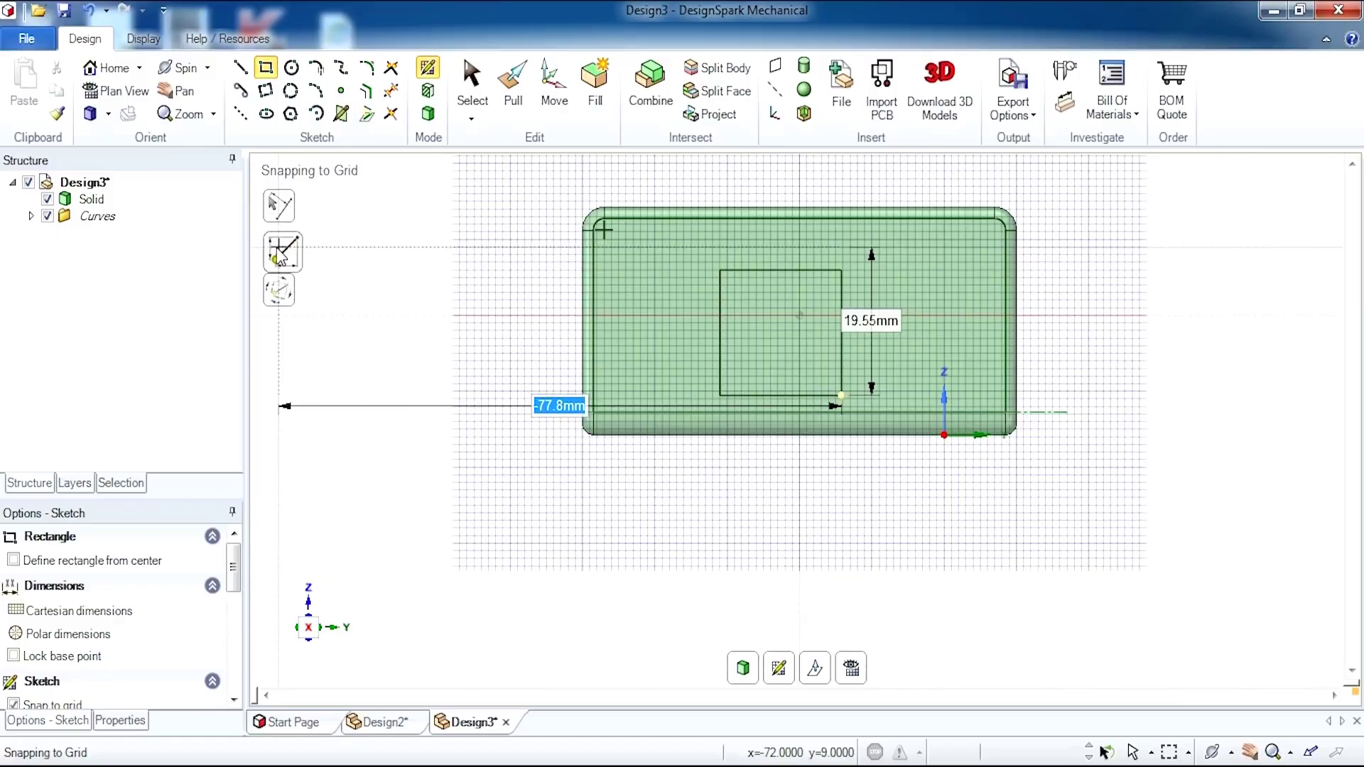
click(280, 256)
scroll(589, 238, down, 2)
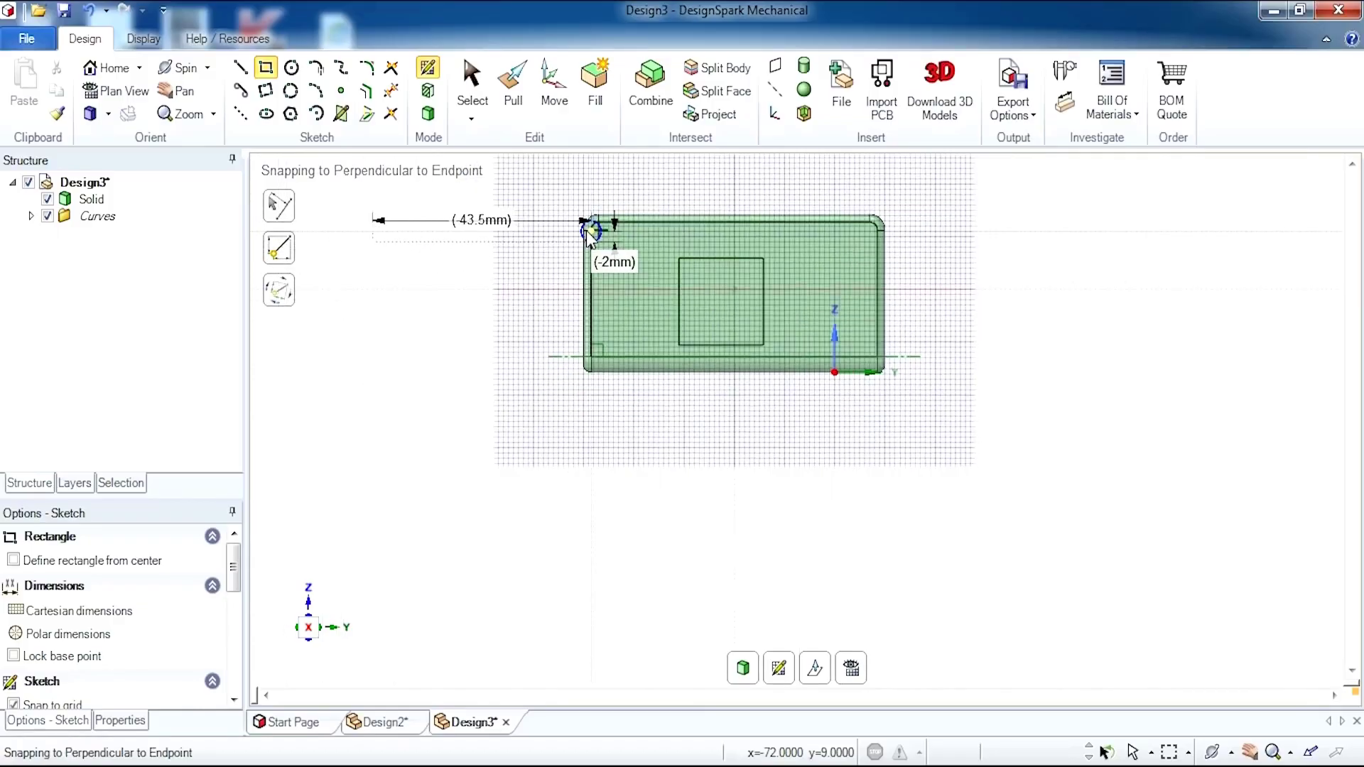
scroll(589, 231, up, 3)
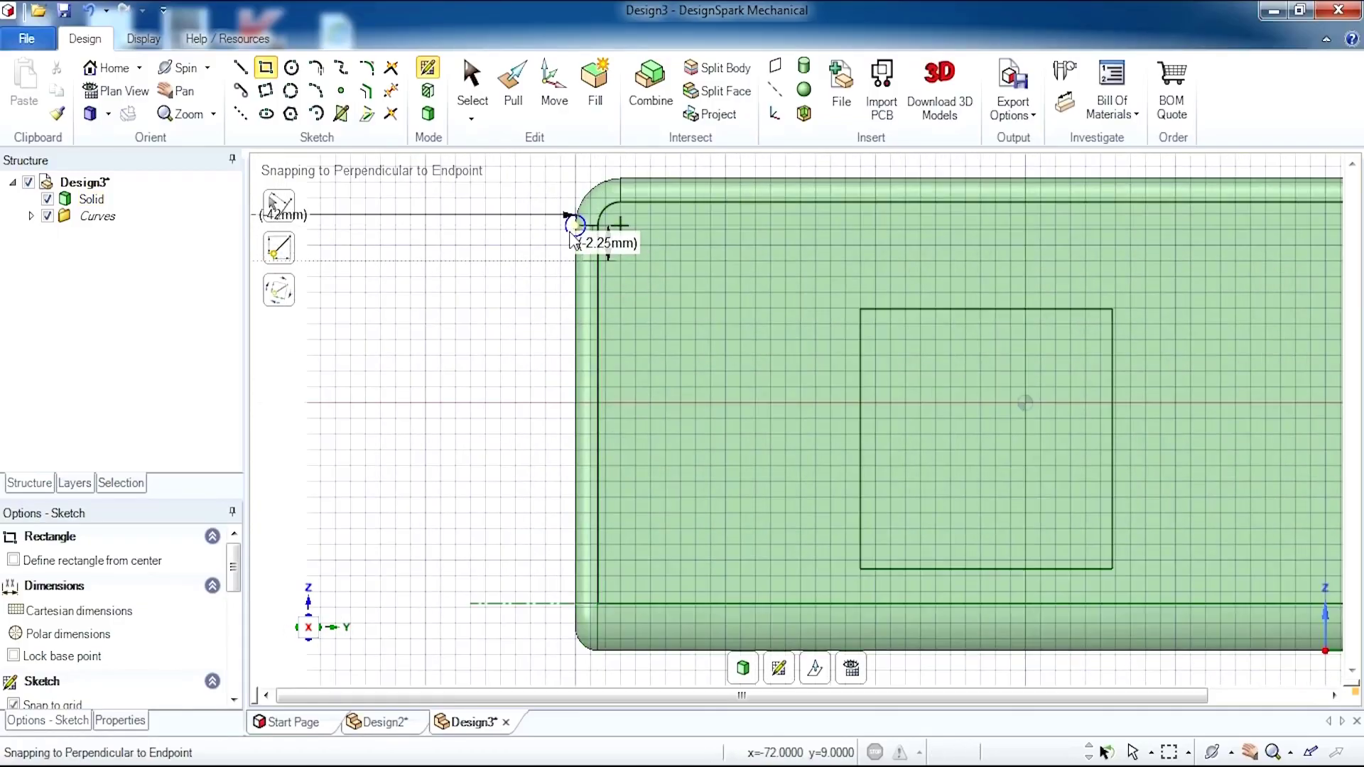
key(Tab)
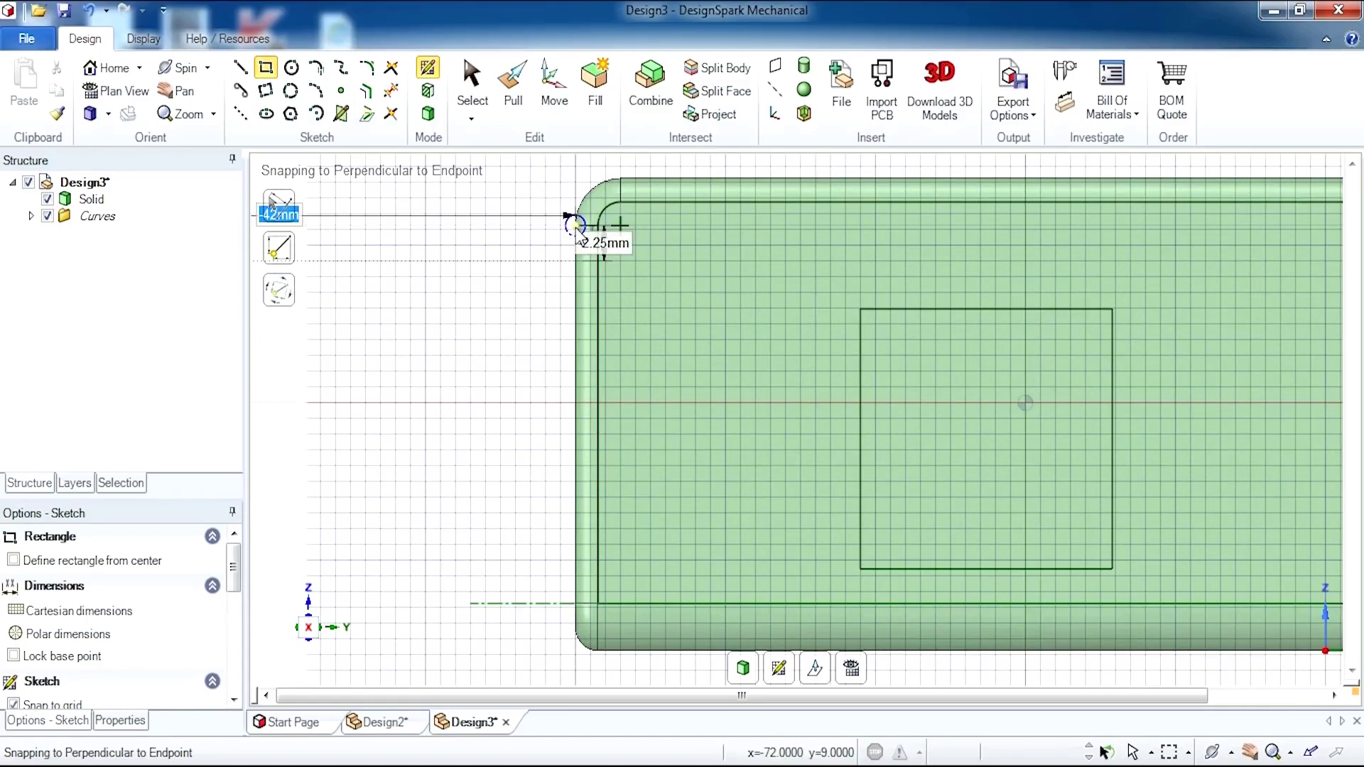
click(576, 226)
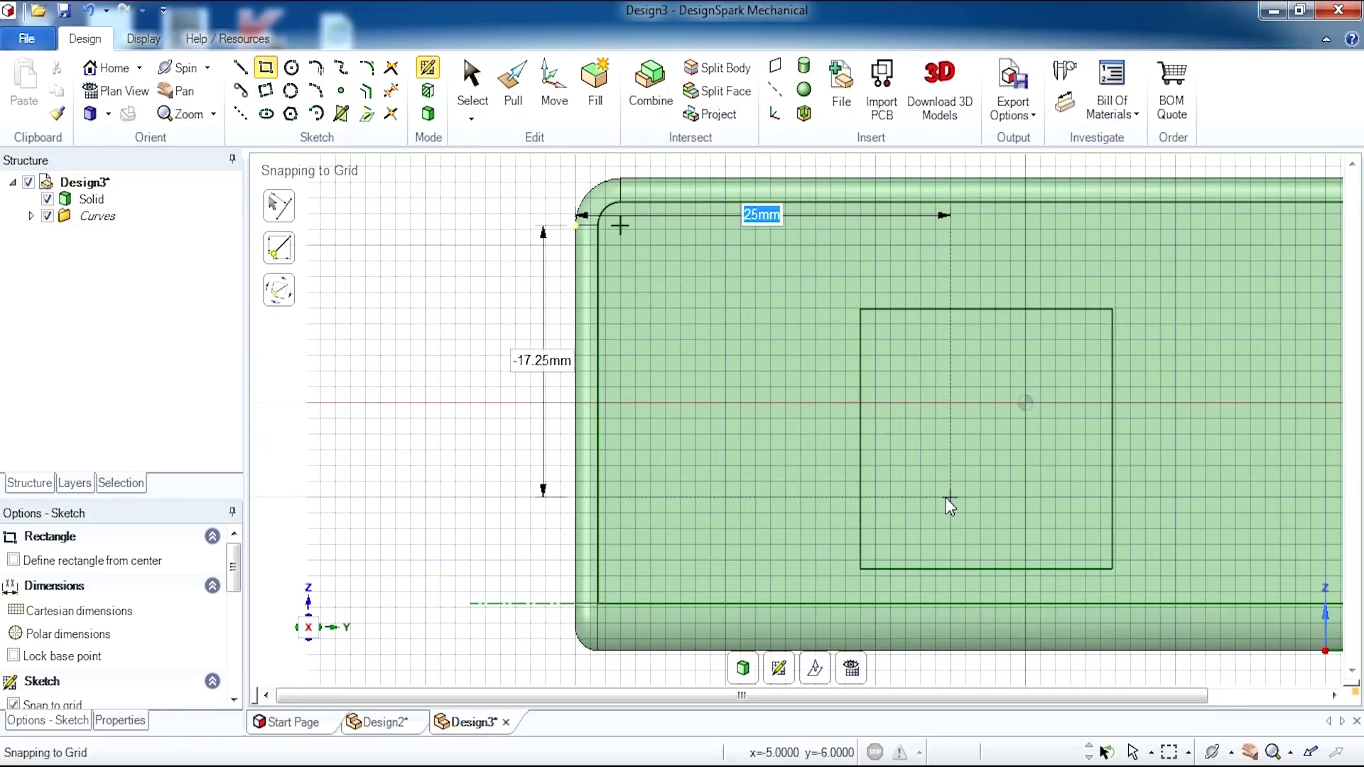
- Place the second rectangle's start corner 40 mm to the right of and 5.3 mm below the reference point
text(40)
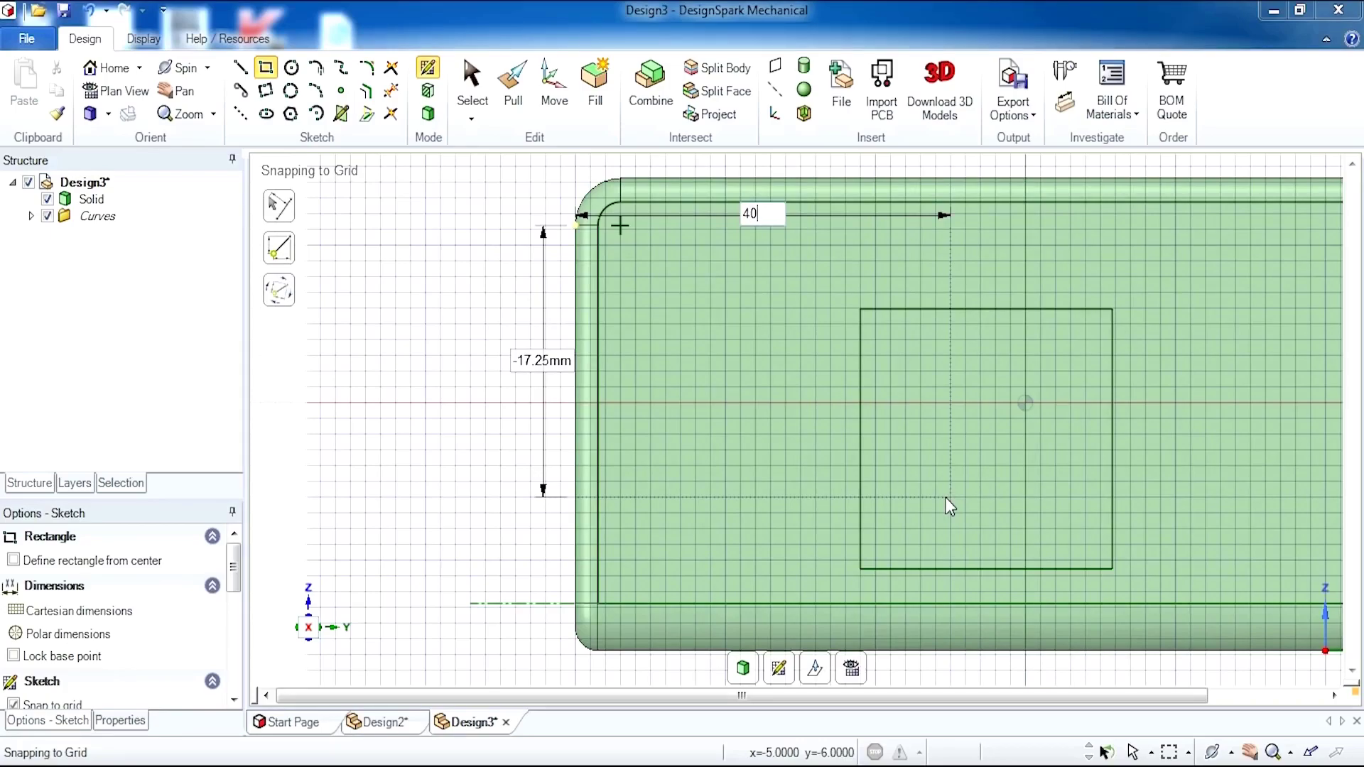
key(Tab)
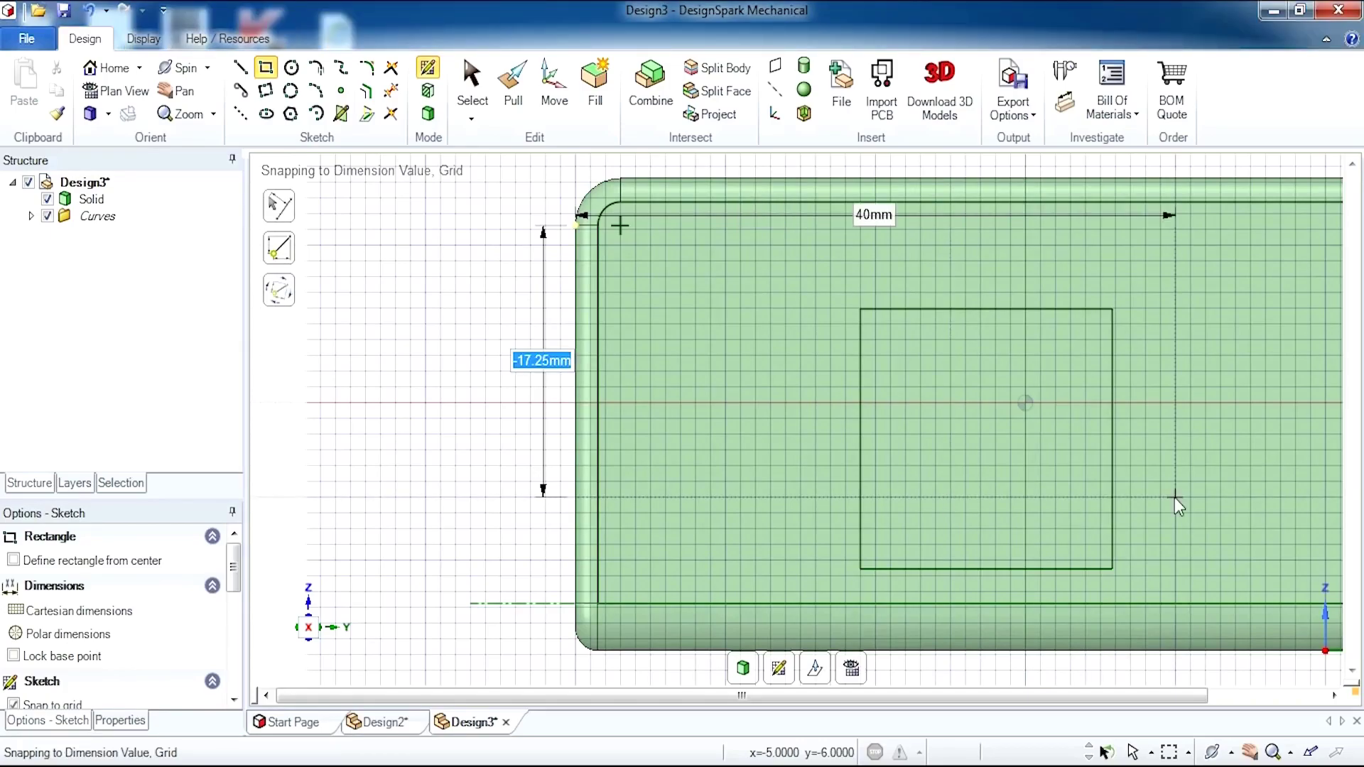
key(BackSpace)
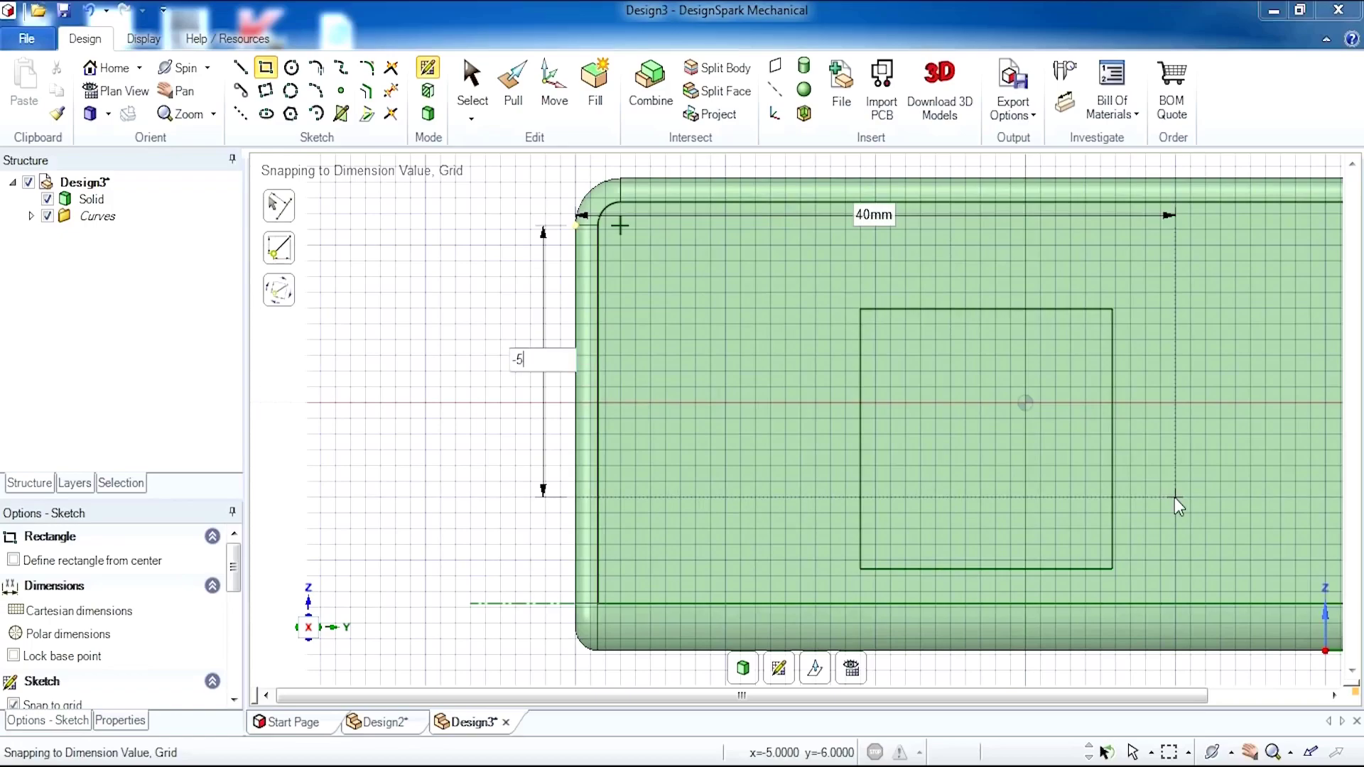
text(-5.3)
key(Return)
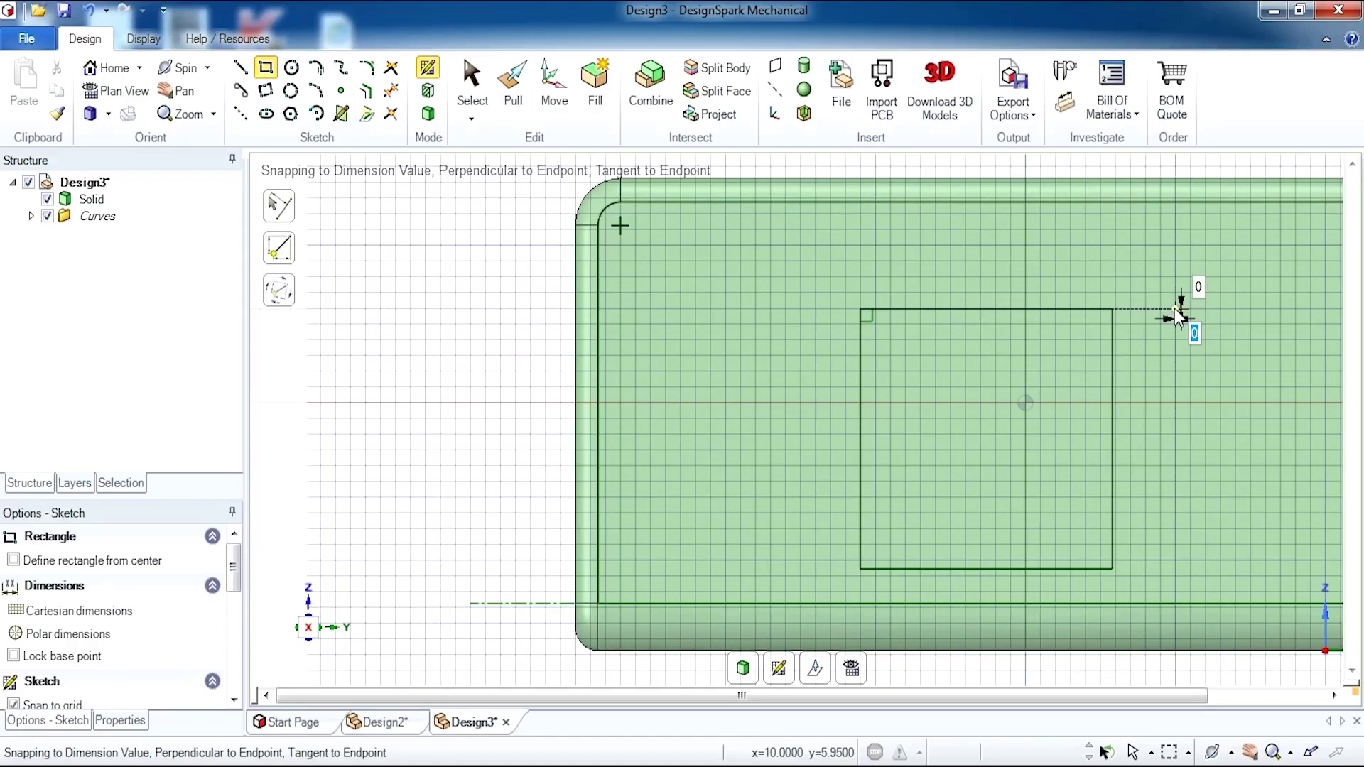
- Draw the second rectangle 15.8 mm wide and 14.1 mm high beside the first one and return to 3D mode
click(1175, 309)
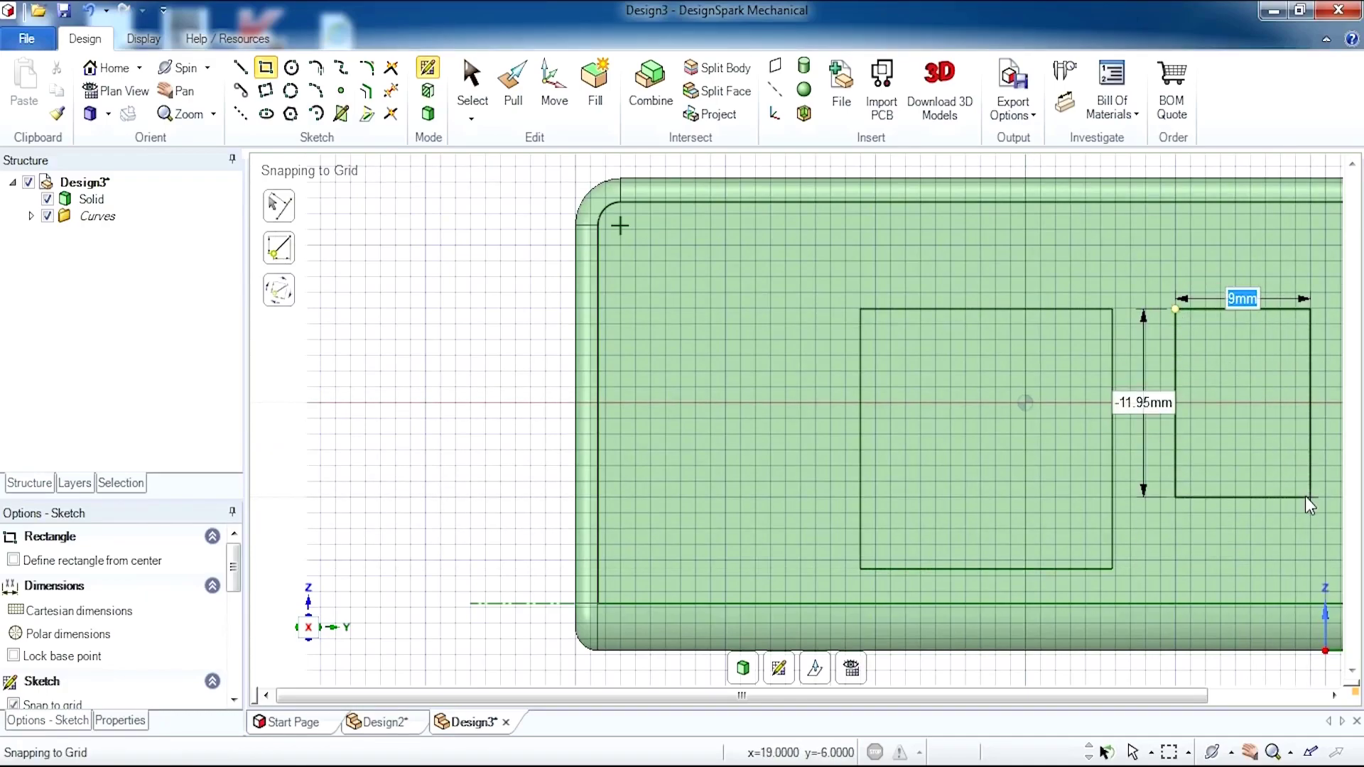
text(1)
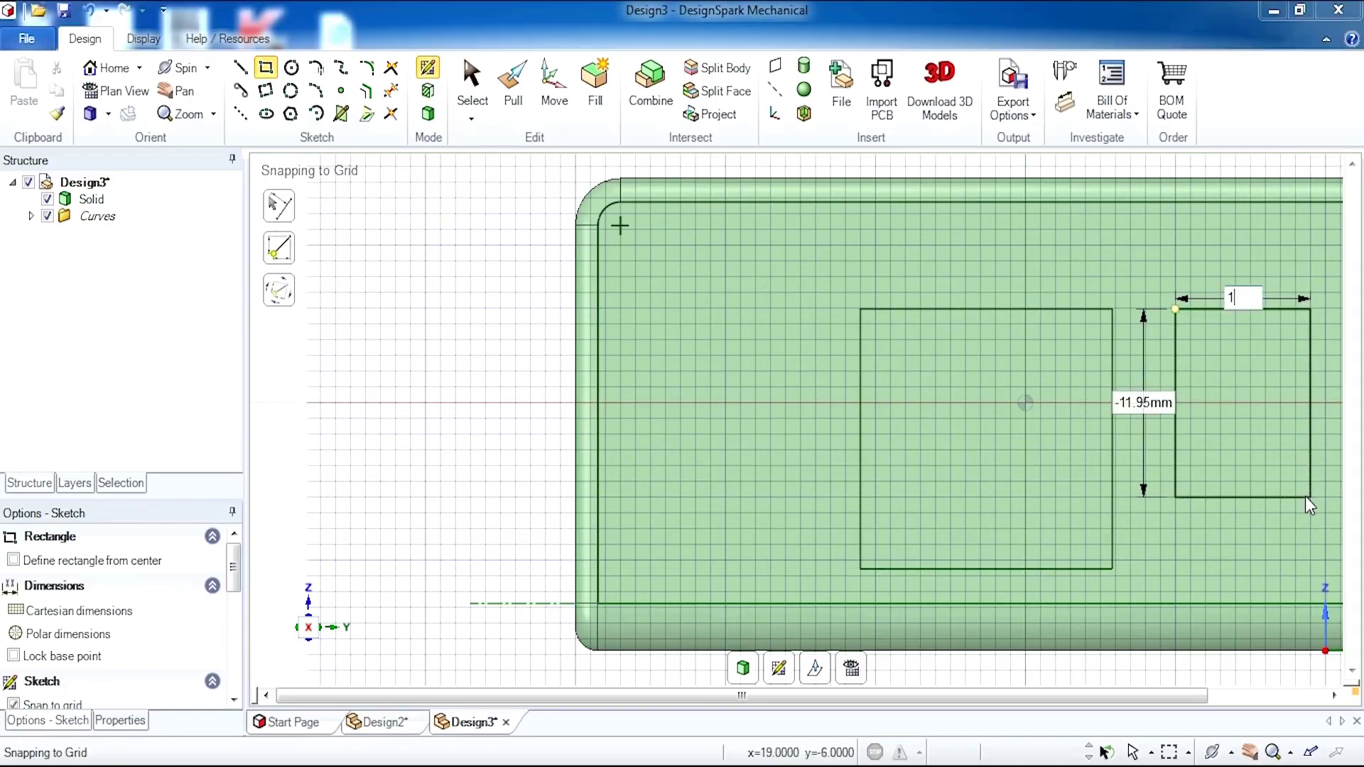
text(5.8)
key(Tab)
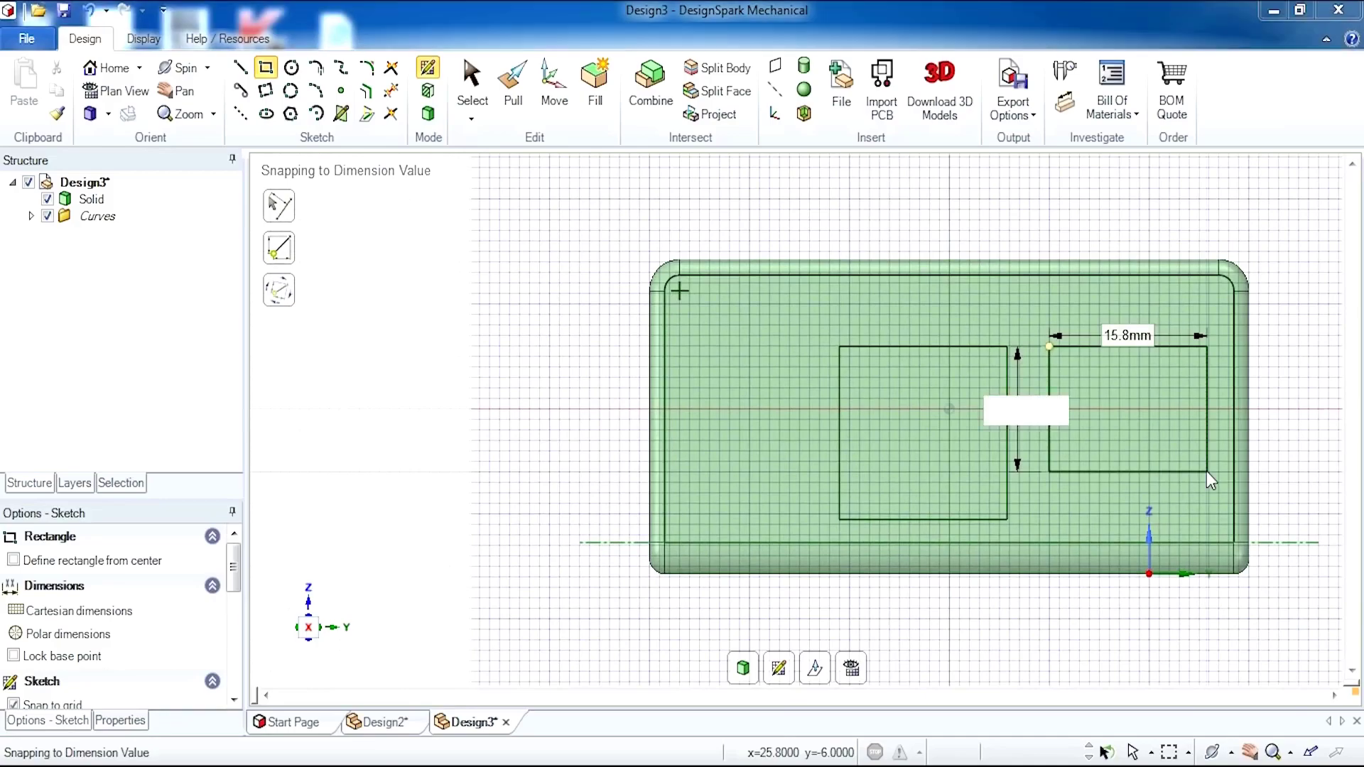
text(-14.1)
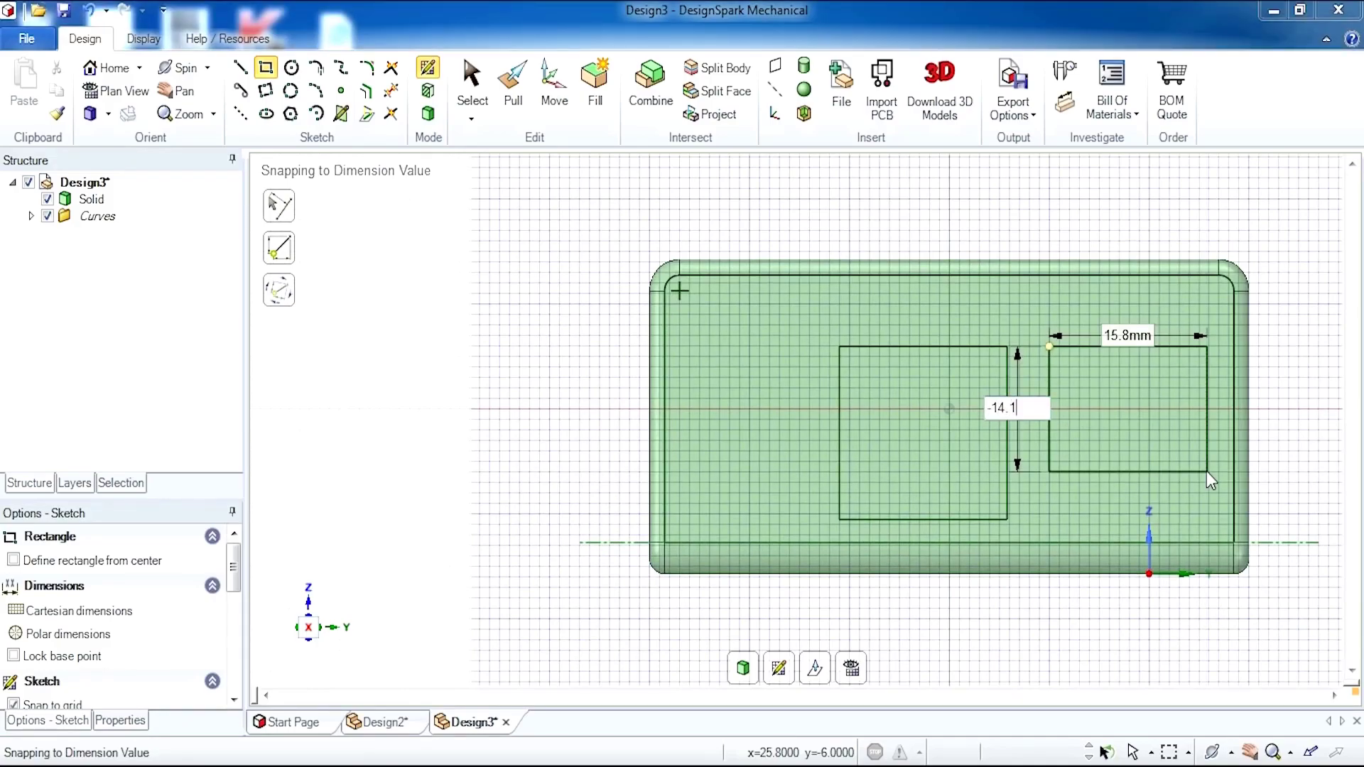
click(1207, 494)
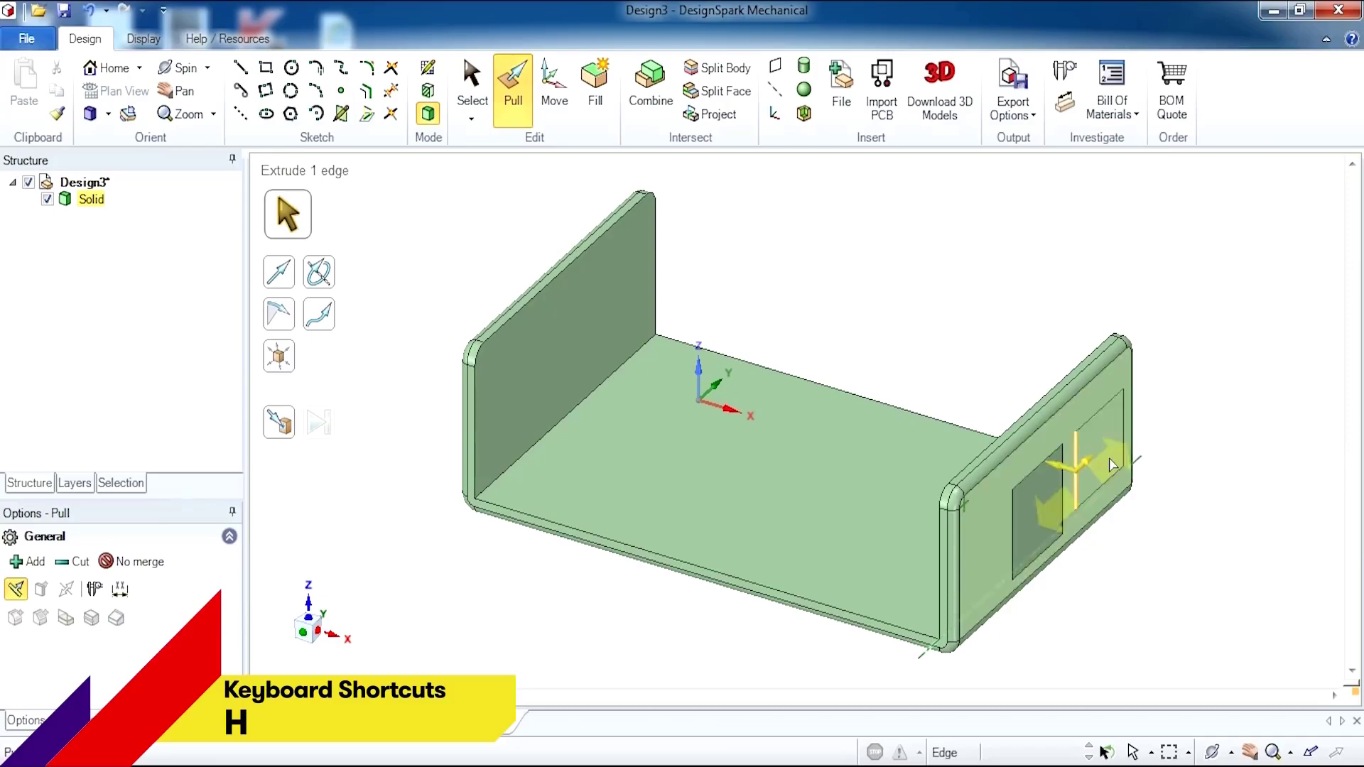
click(1206, 581)
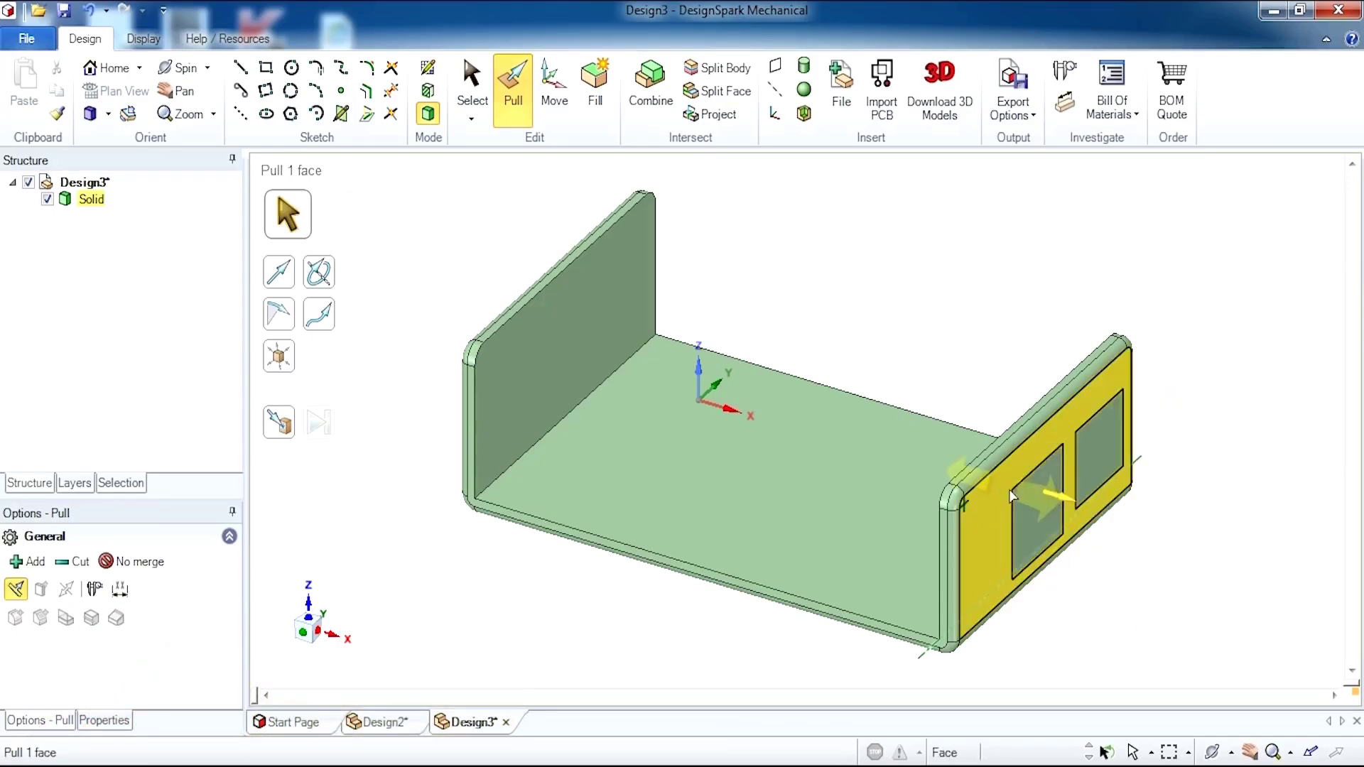
- Pull the first sketched rectangle inward through the end wall to cut the first rectangular opening
click(1054, 531)
click(1211, 600)
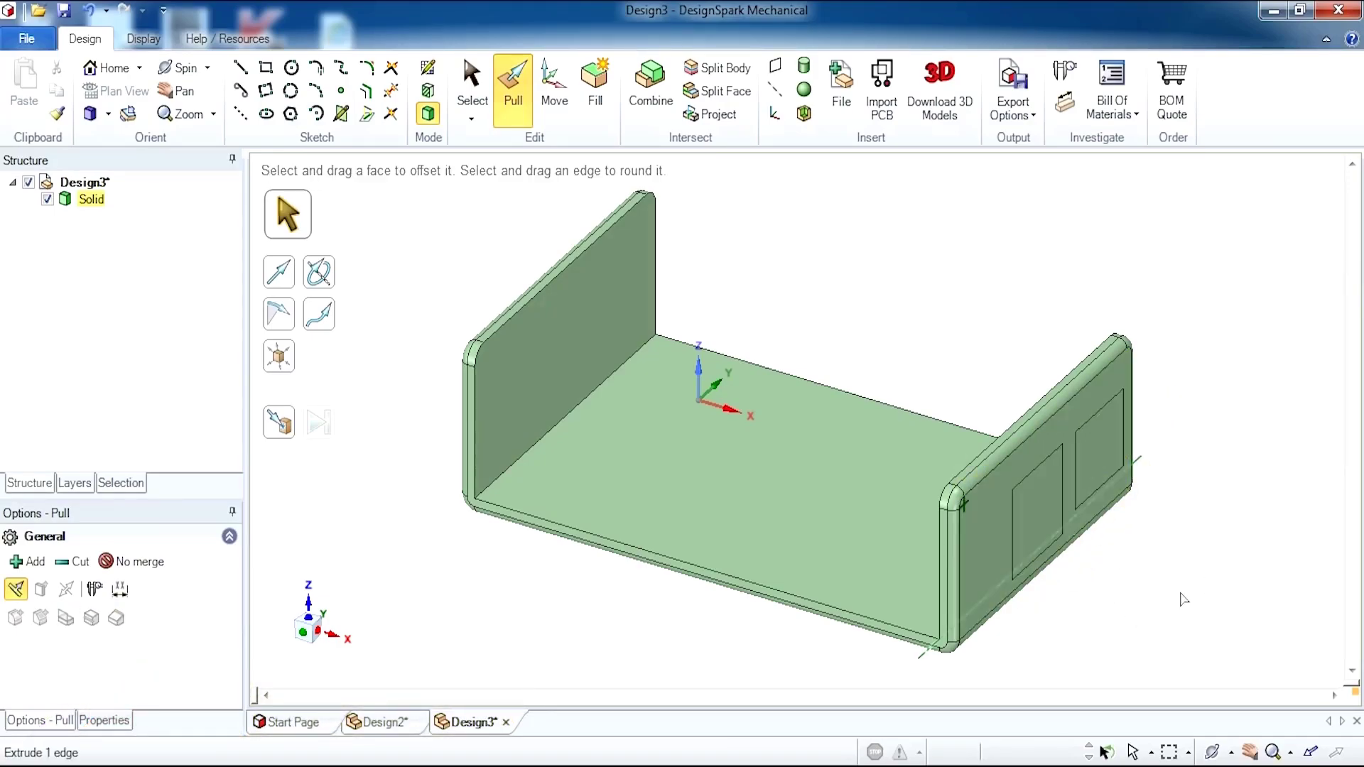
scroll(1204, 601, up, 5)
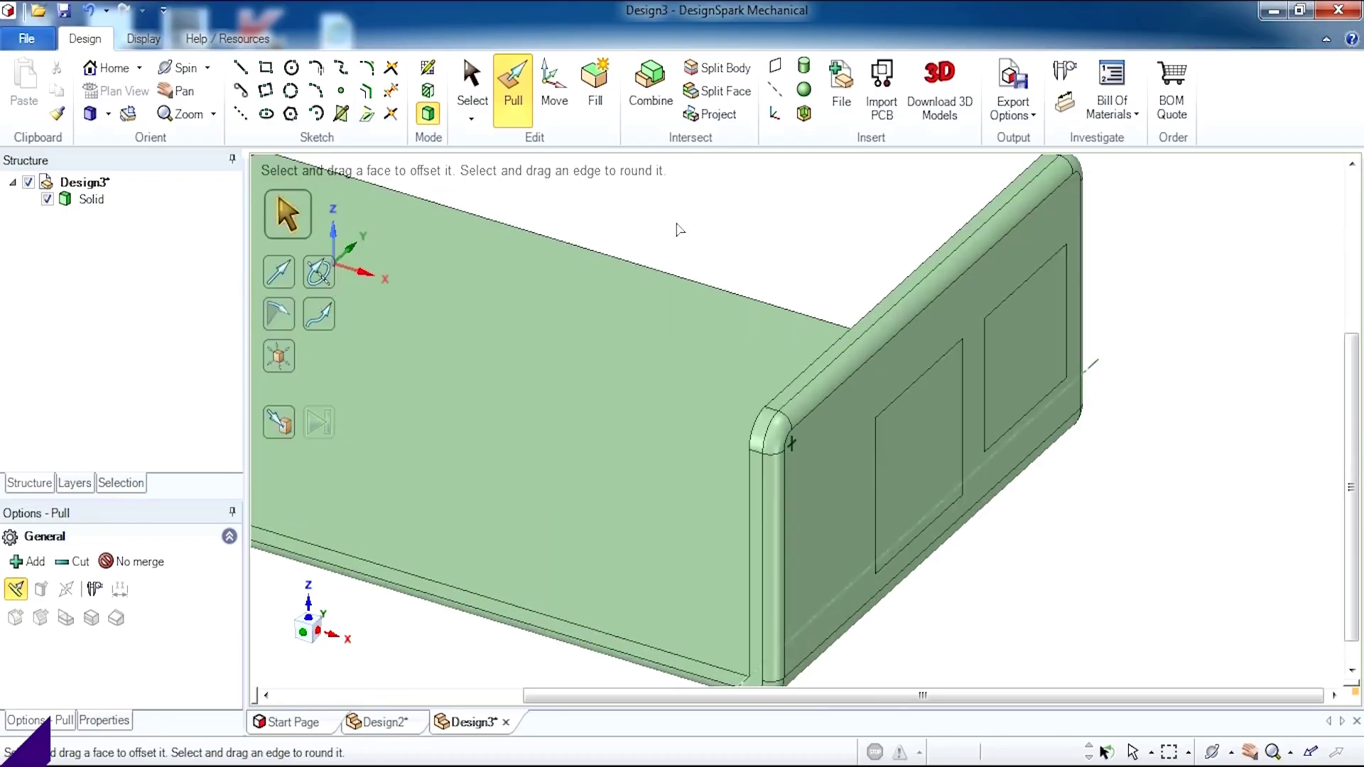
key(p)
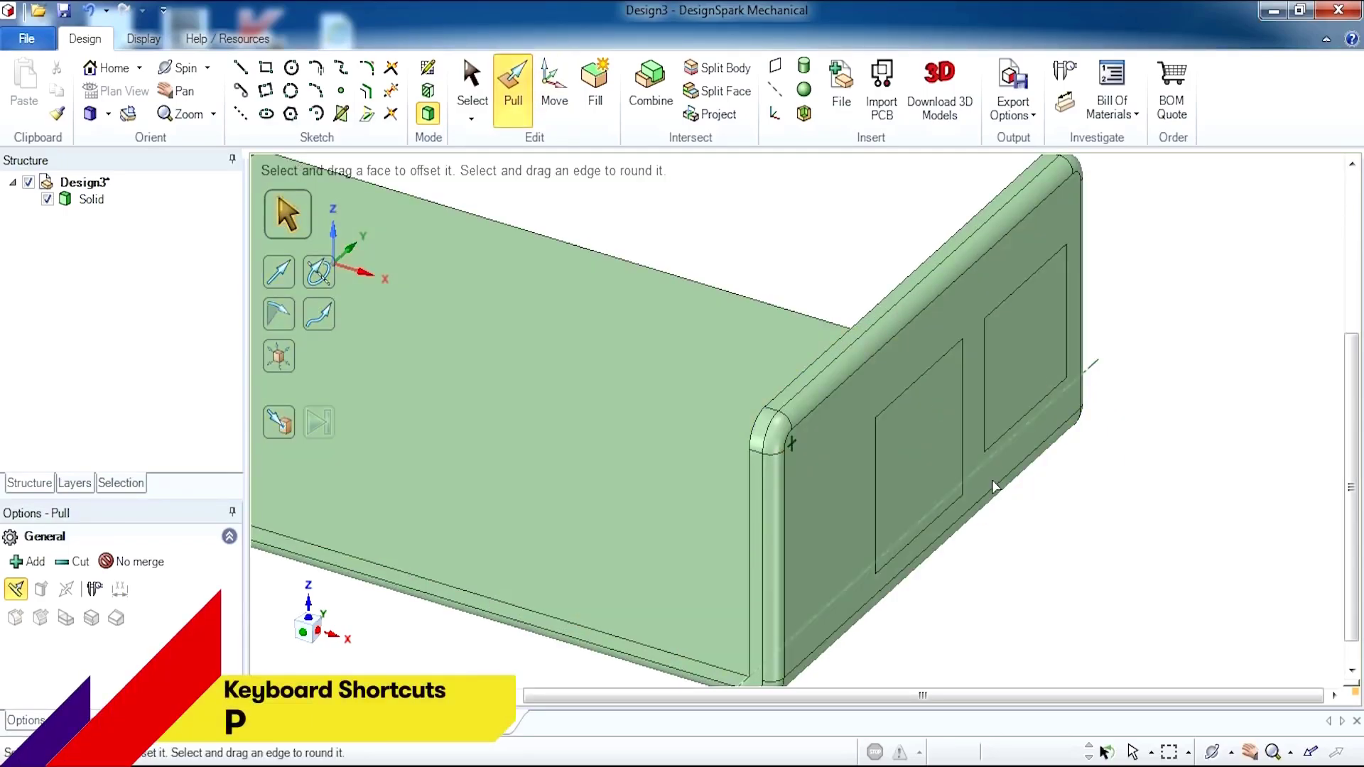
click(928, 458)
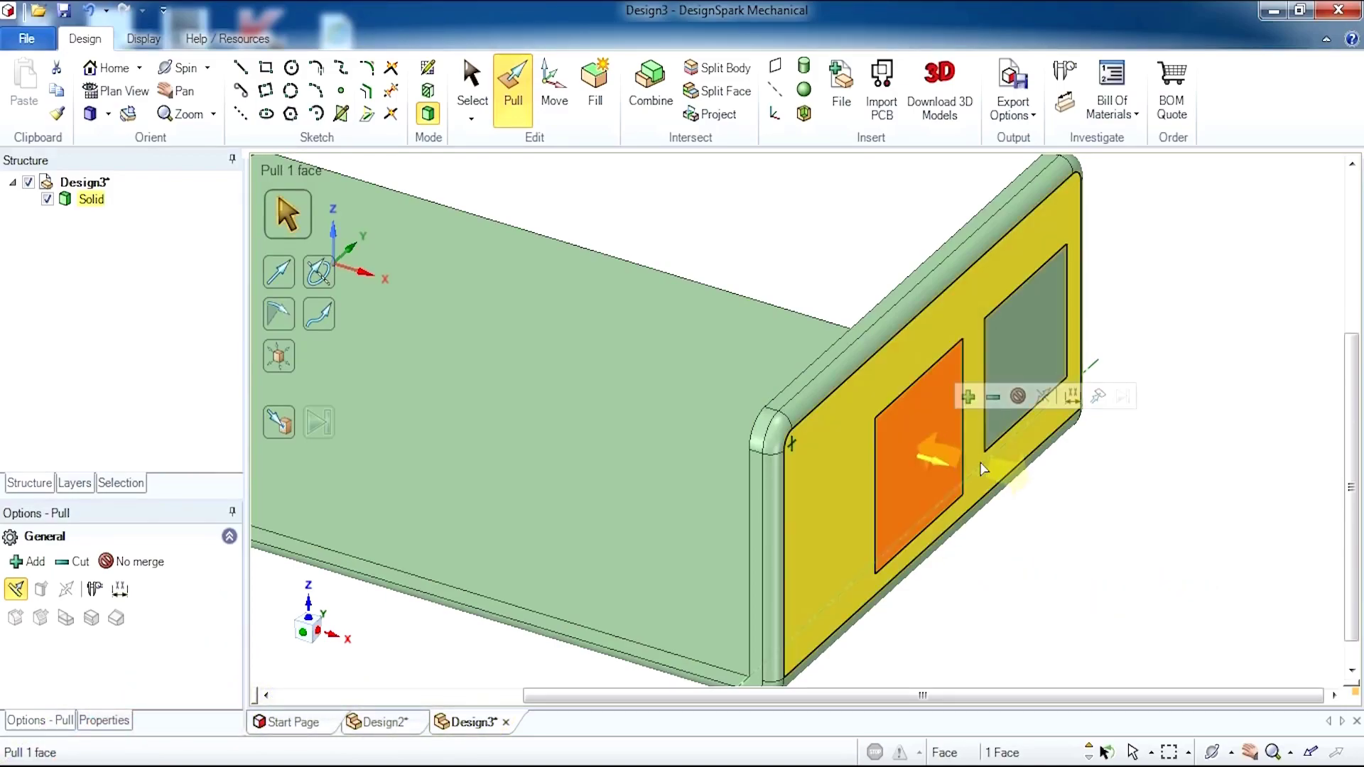
drag(974, 469, 727, 355)
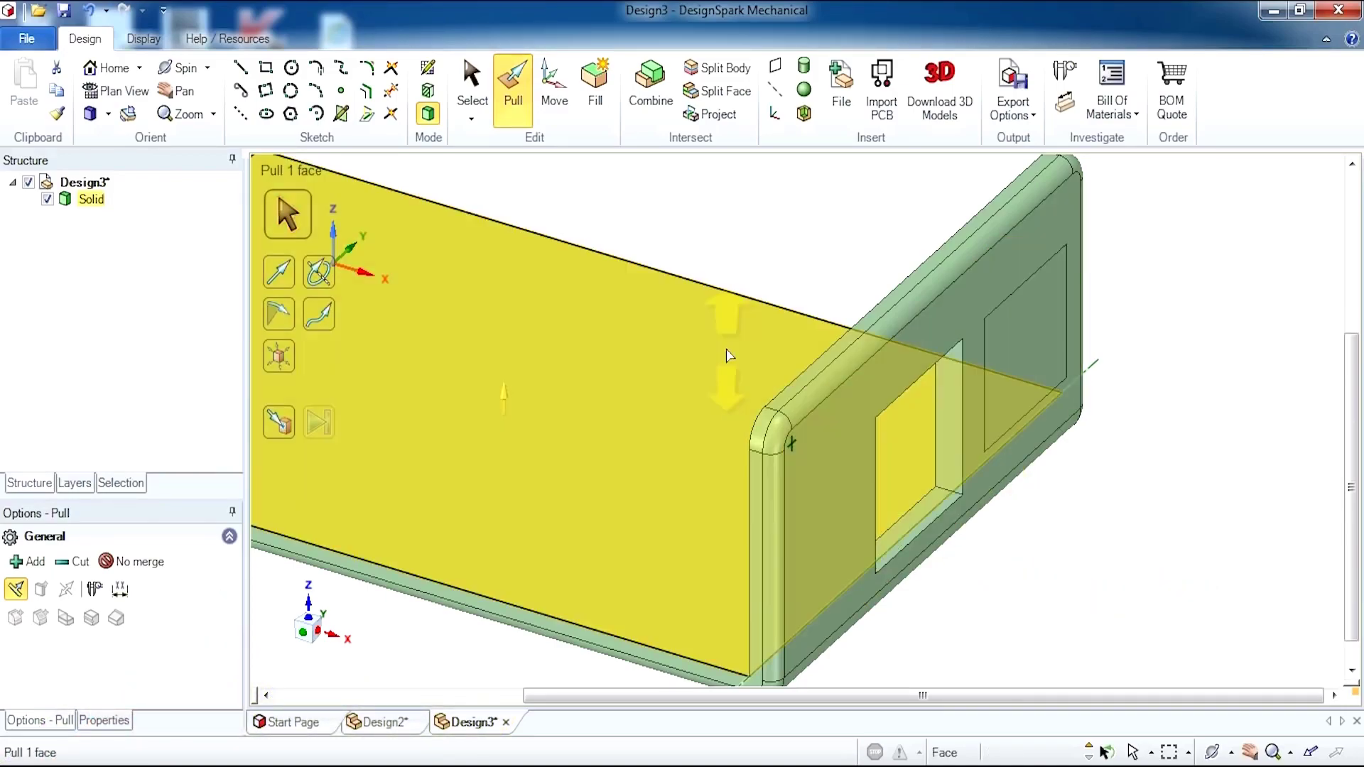
click(1118, 618)
- Pull the second rectangle inward through the end wall to cut its opening, and restore the home view
middle_drag(1117, 618, 998, 547)
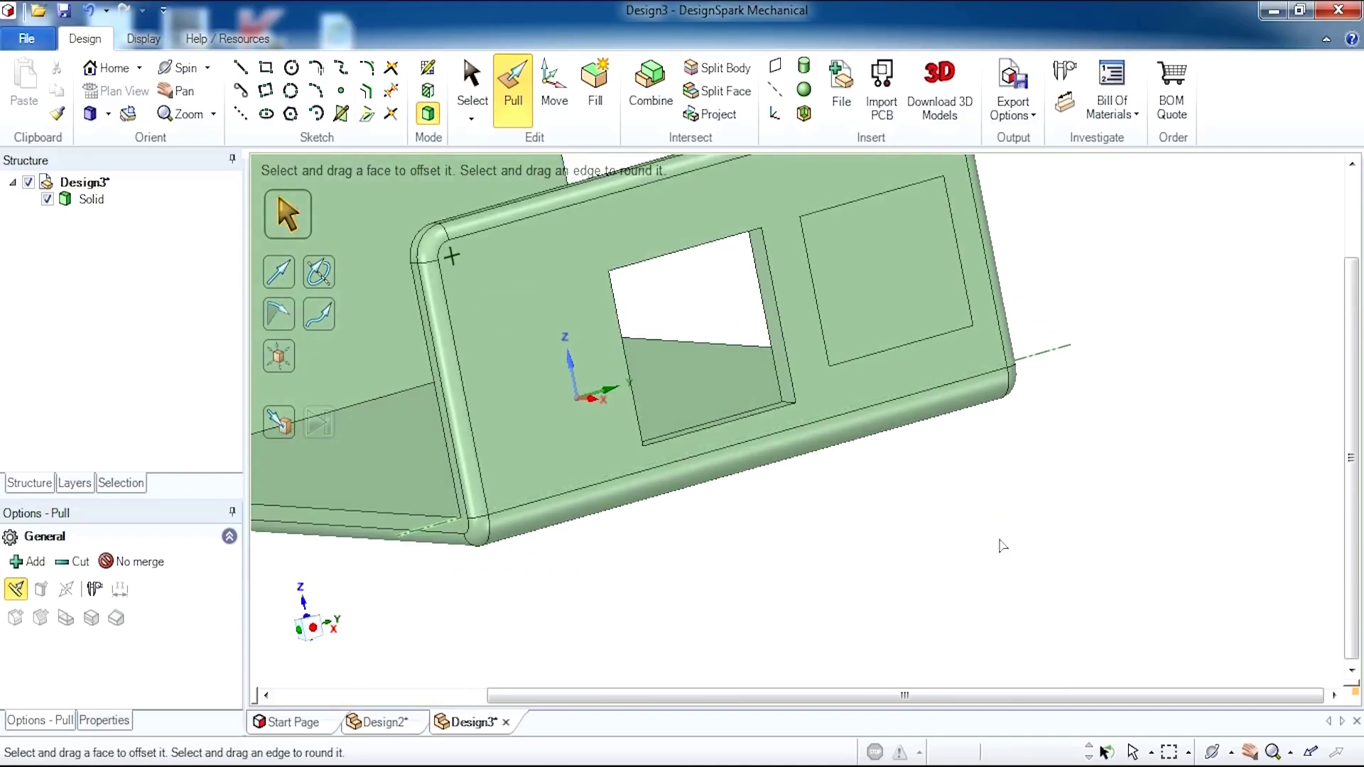
click(901, 290)
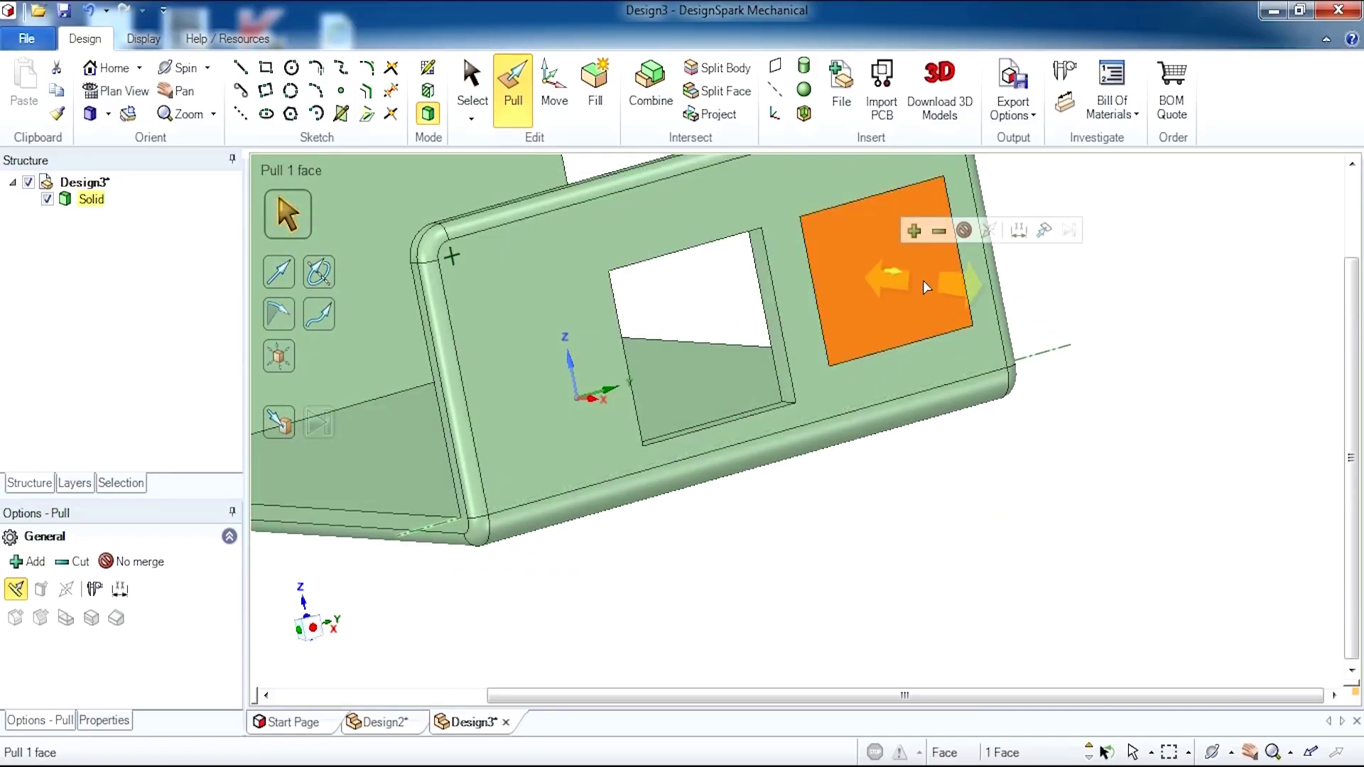
drag(922, 280, 738, 263)
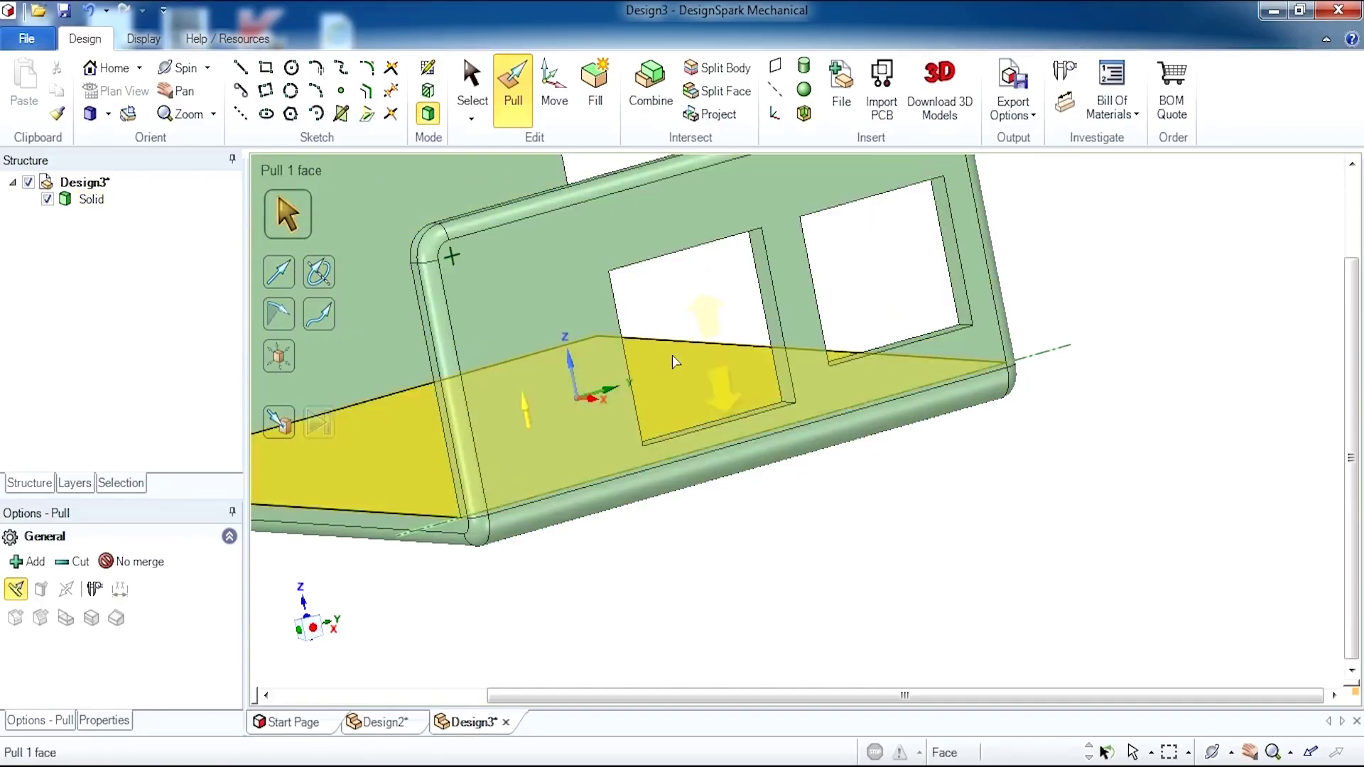
click(867, 497)
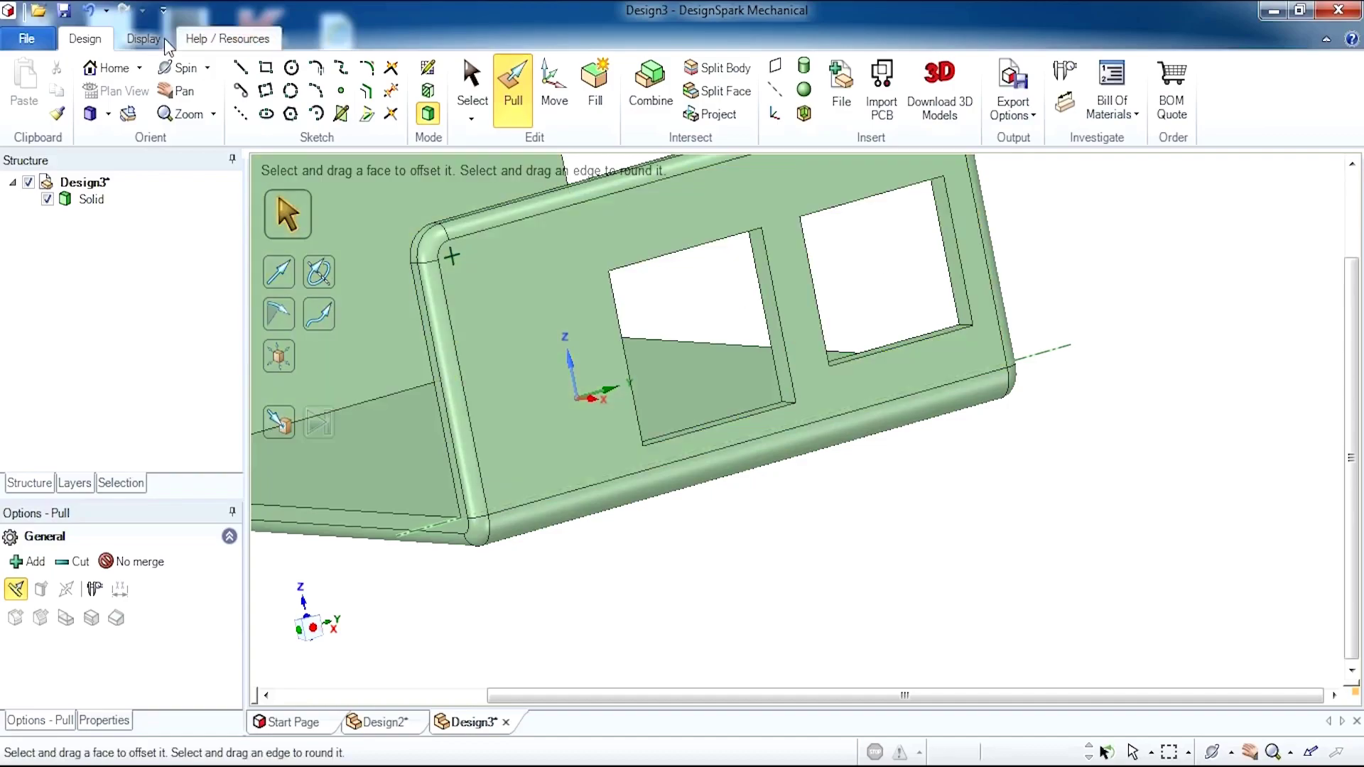
click(99, 68)
click(937, 587)
click(1225, 610)
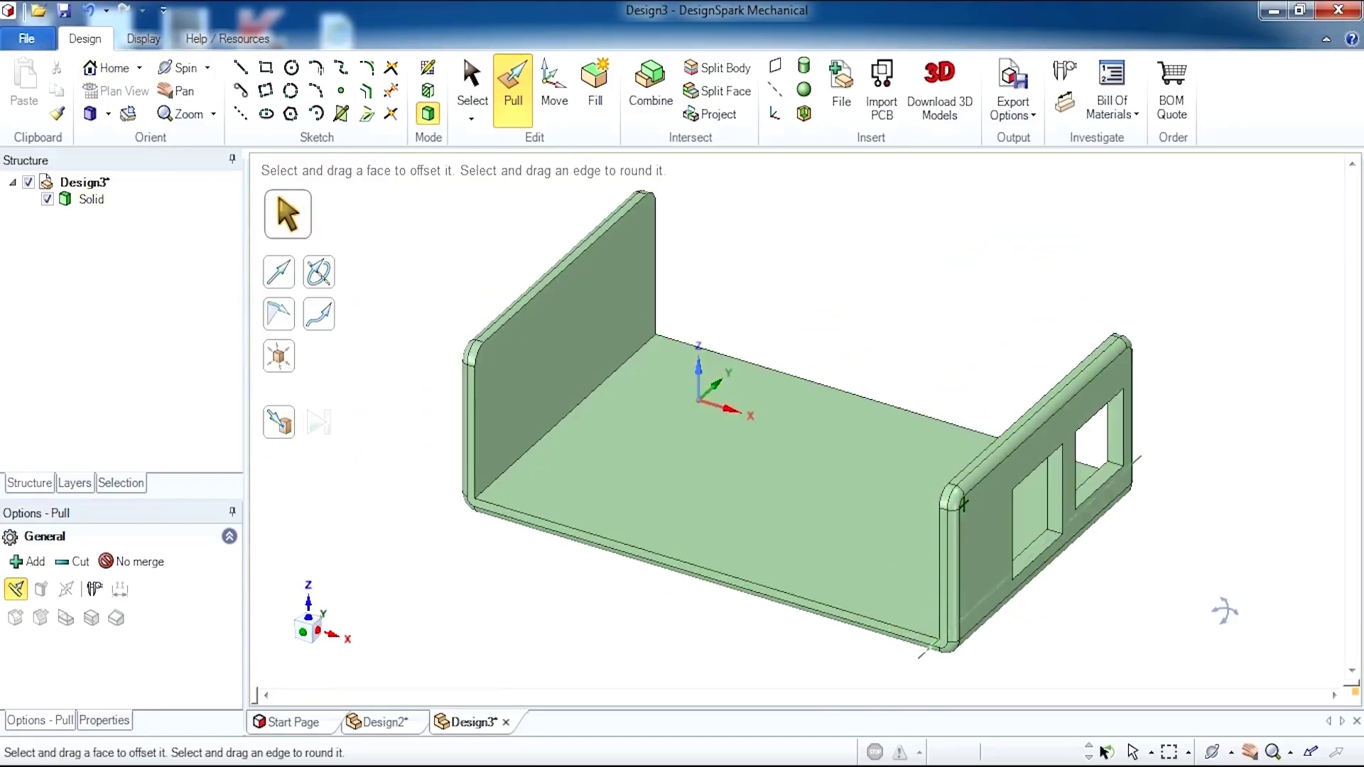